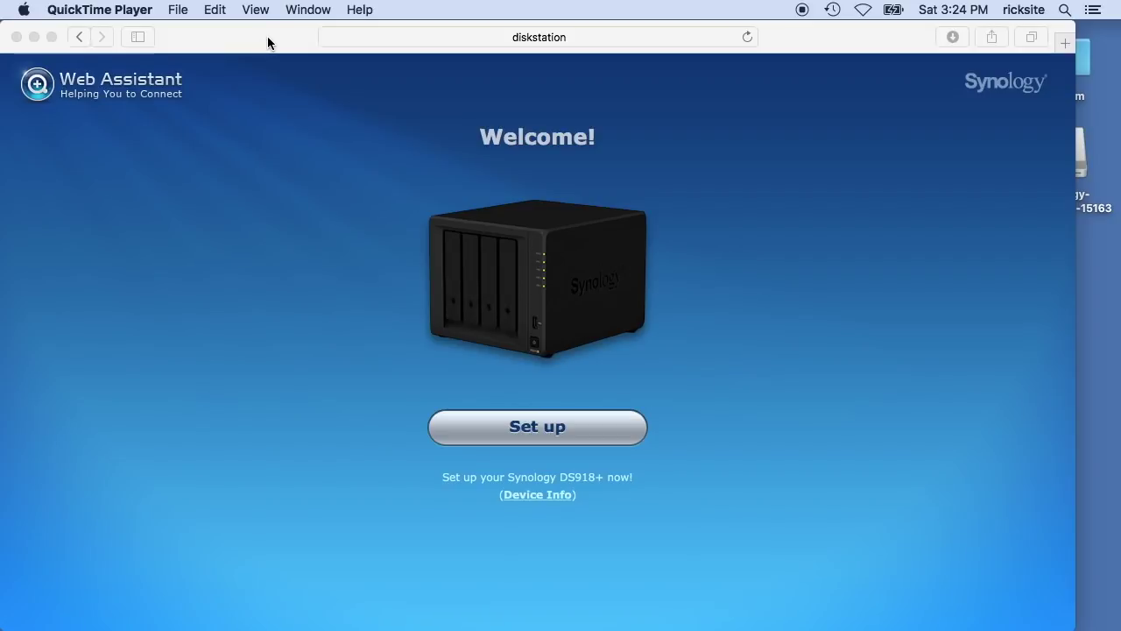
- Launch SynologyAssistant from the synology-assistant-6.1-15163 disk image, allowing it past the Gatekeeper warning
left_click(546, 38)
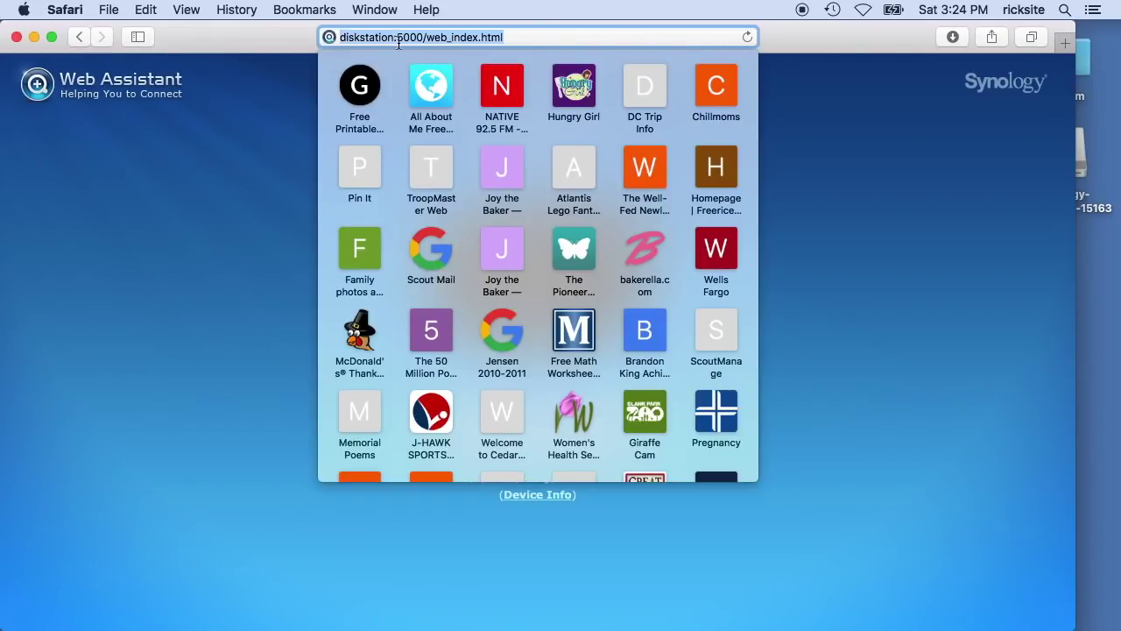
left_click(847, 263)
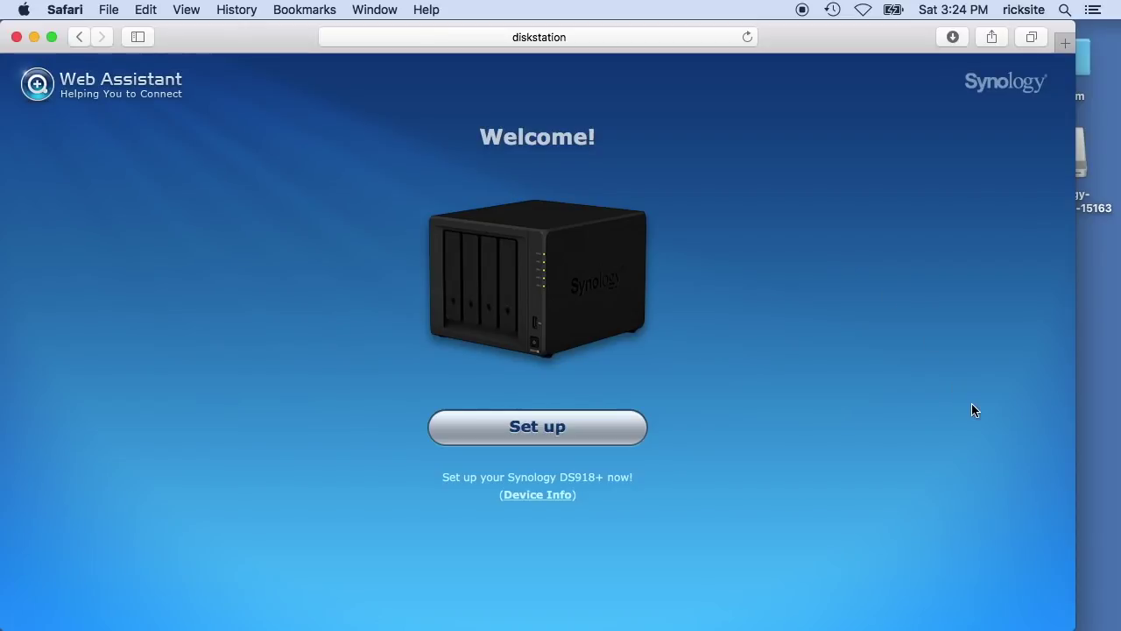
double_click(1082, 156)
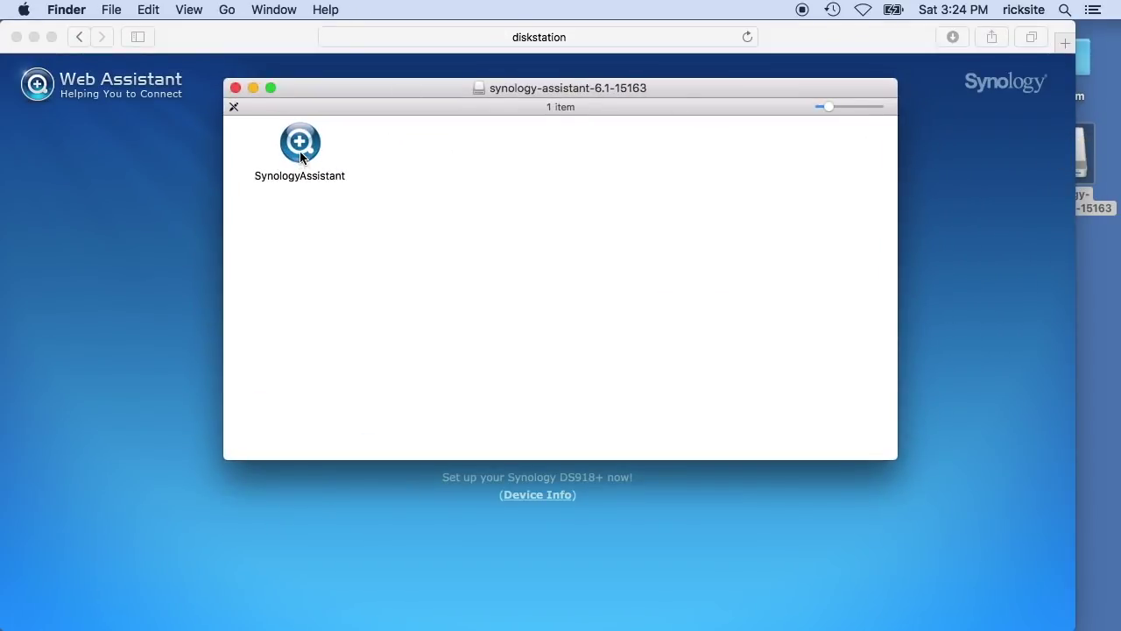
left_click(300, 151)
key("super+o")
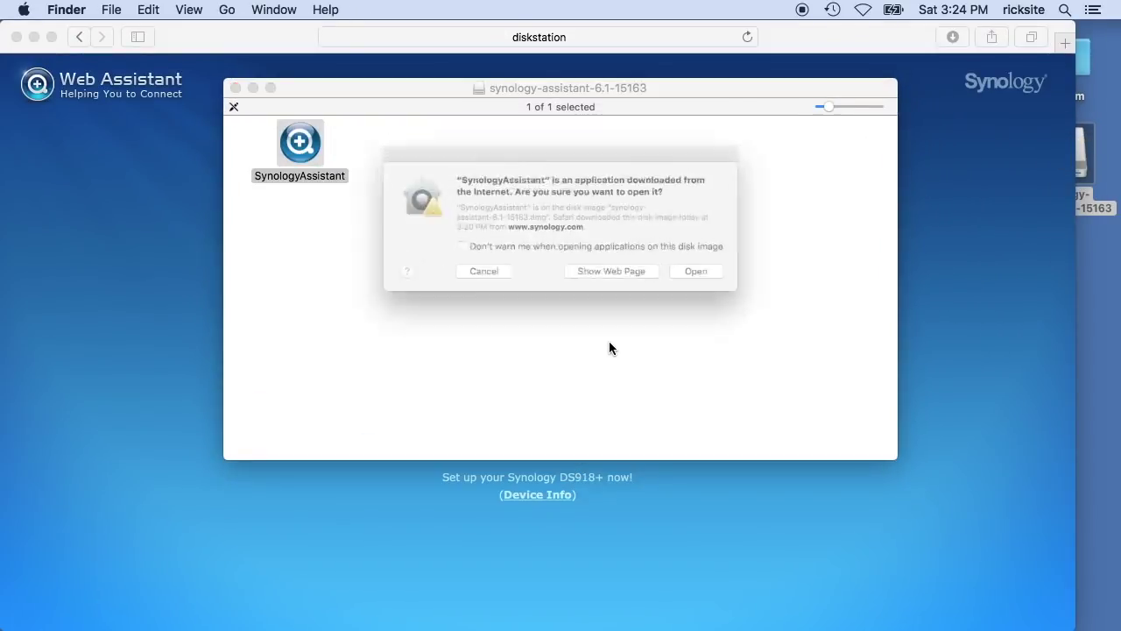
left_click(711, 290)
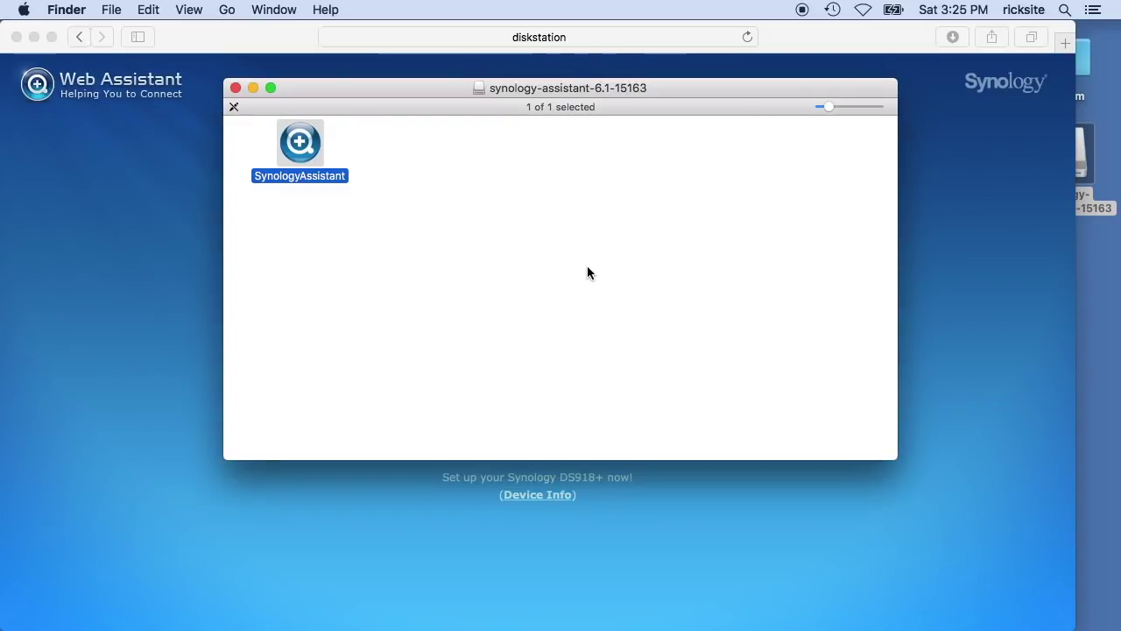
left_click(651, 471)
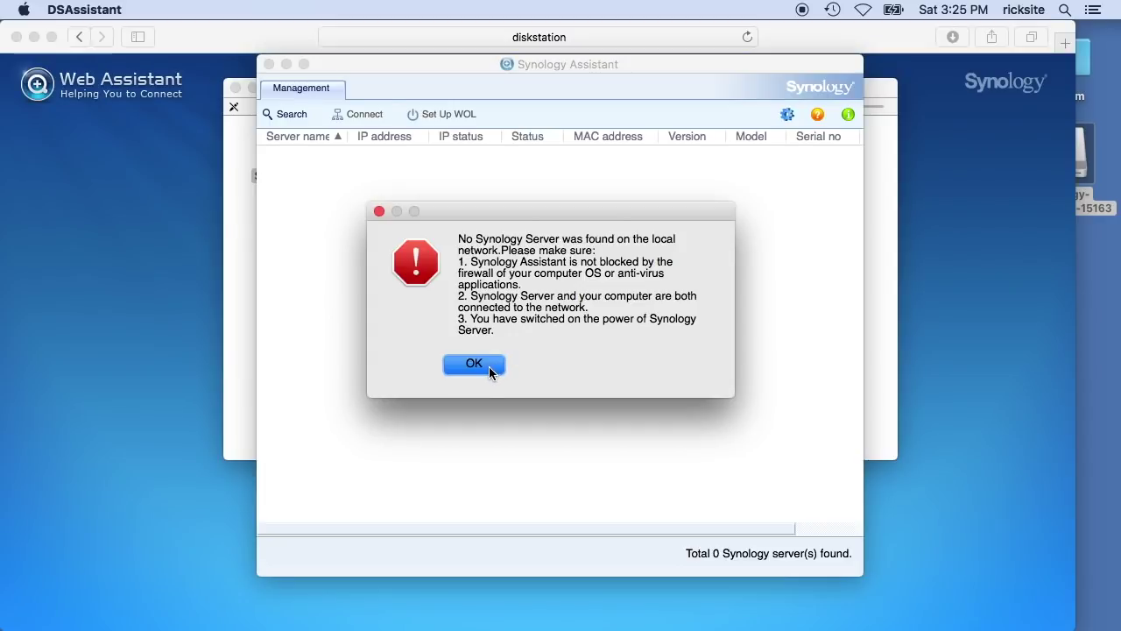
- Dismiss the 'No Synology Server was found' alert and close Synology Assistant
left_click(489, 369)
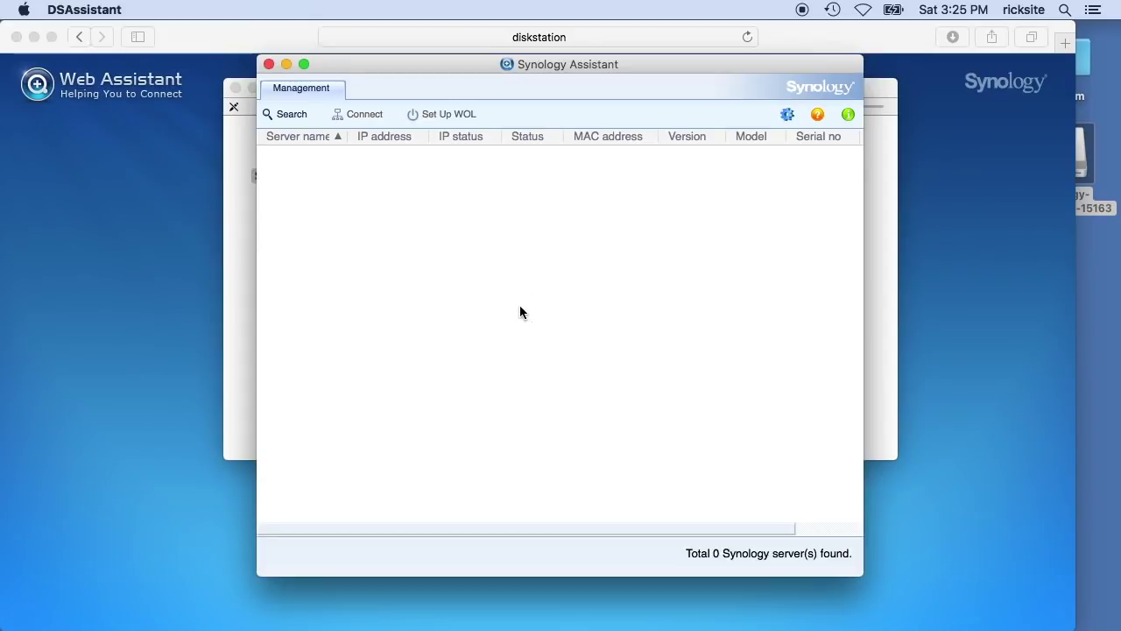
left_click(269, 63)
- Install the latest DSM on the DS918+, agreeing that existing disk data will be erased
left_click(183, 173)
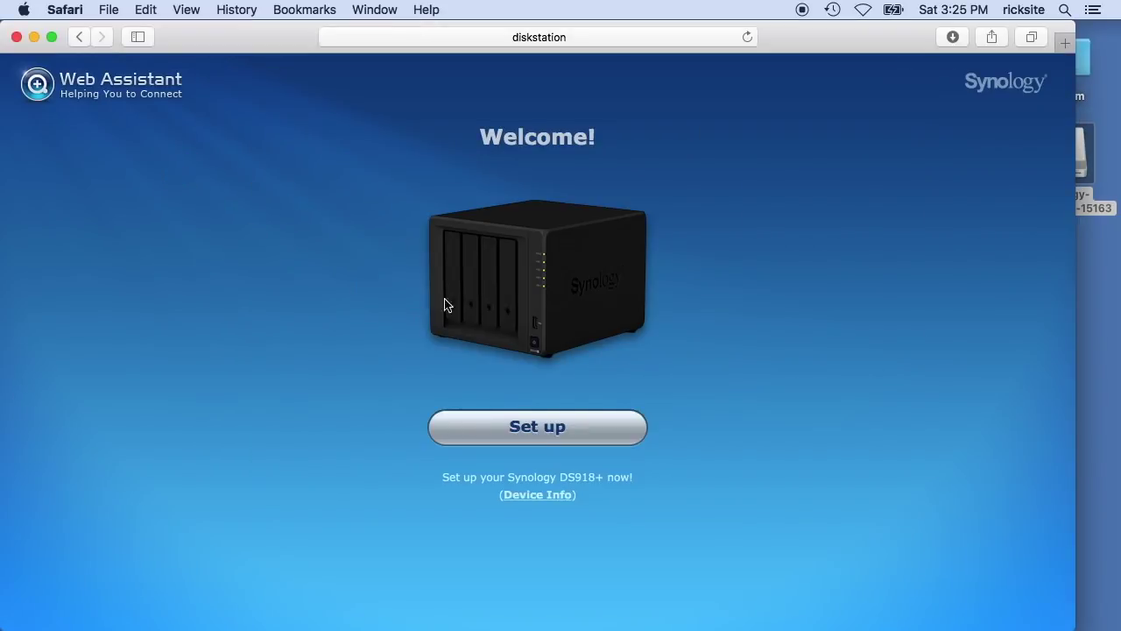
left_click(547, 434)
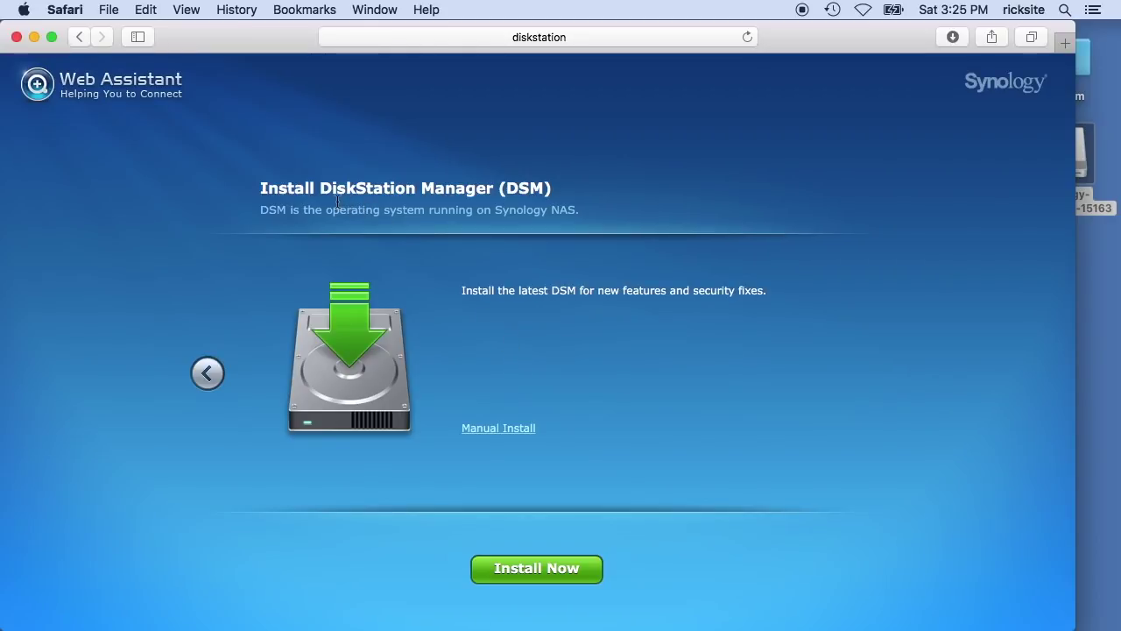
left_click(537, 570)
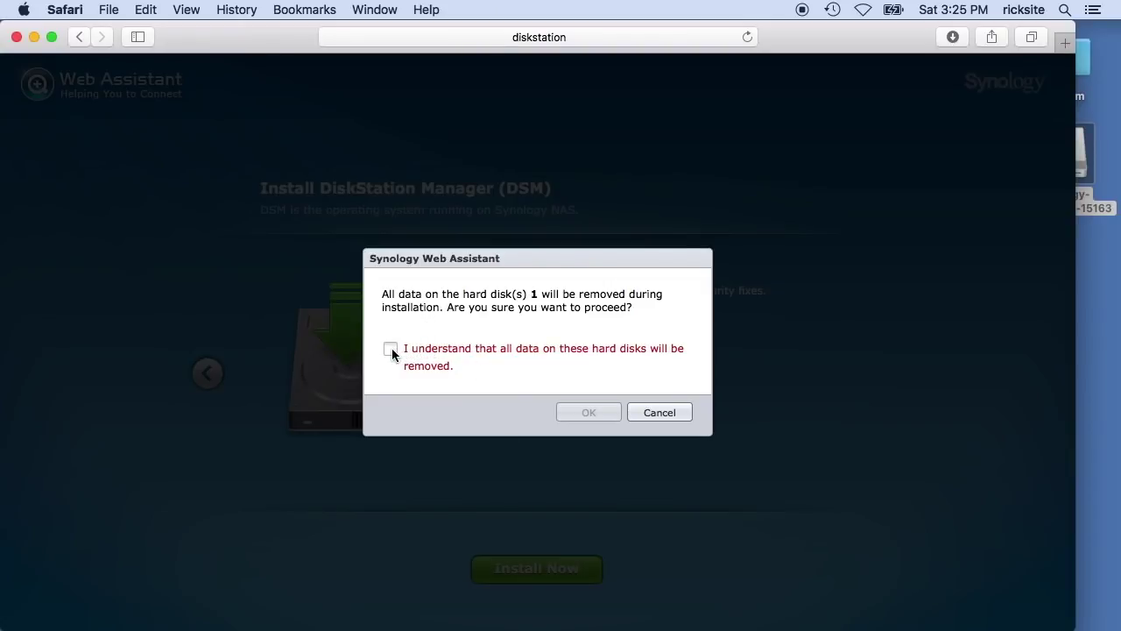
left_click(391, 350)
left_click(587, 415)
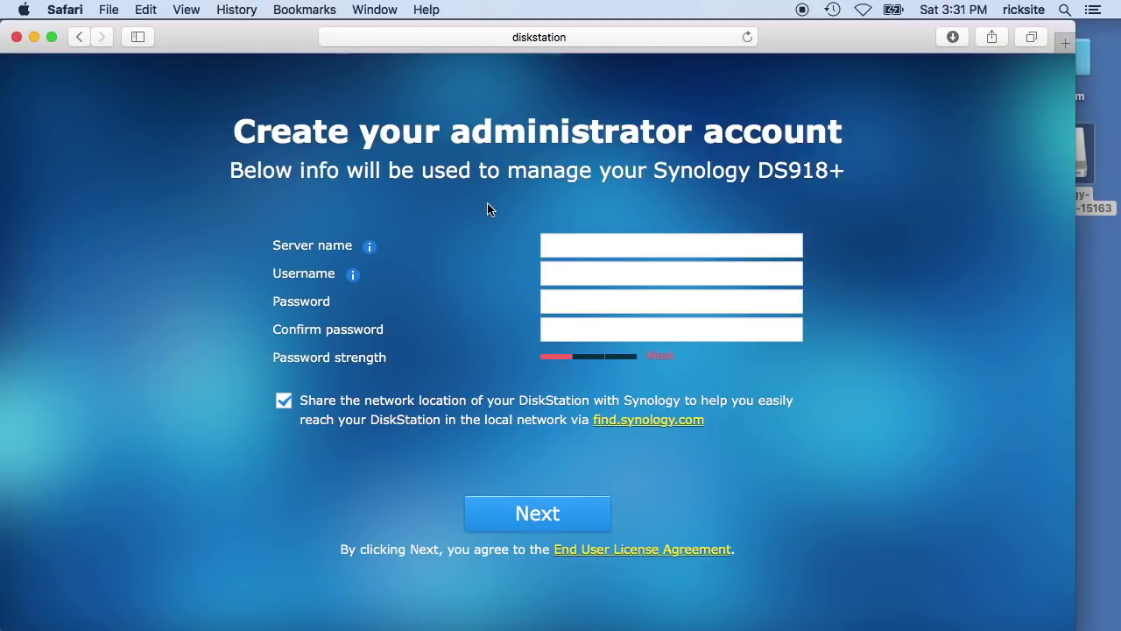
- Create the administrator account on server DS918 with a username and strong password, network-location sharing off
left_click(572, 252)
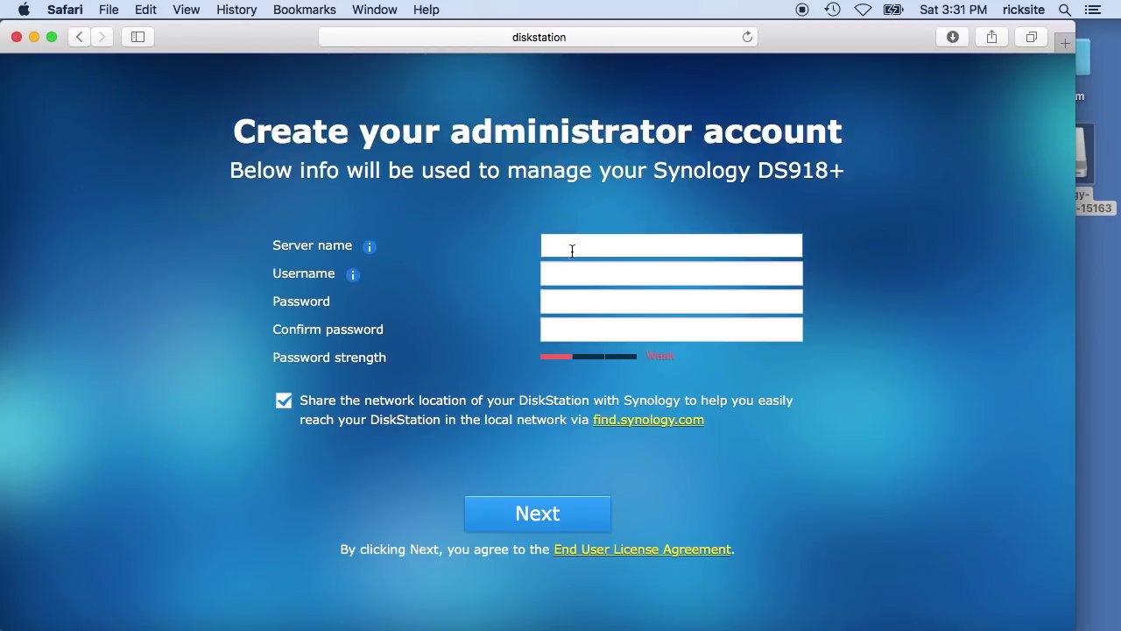
type("DS9")
type("18")
key("Tab")
type("rick")
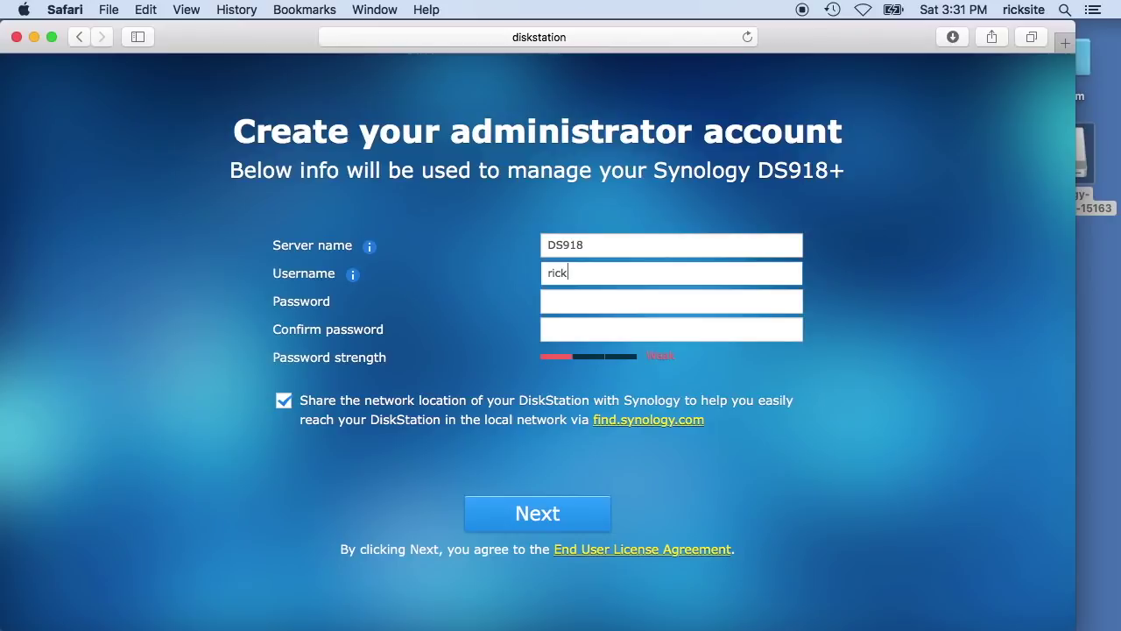
key("Tab")
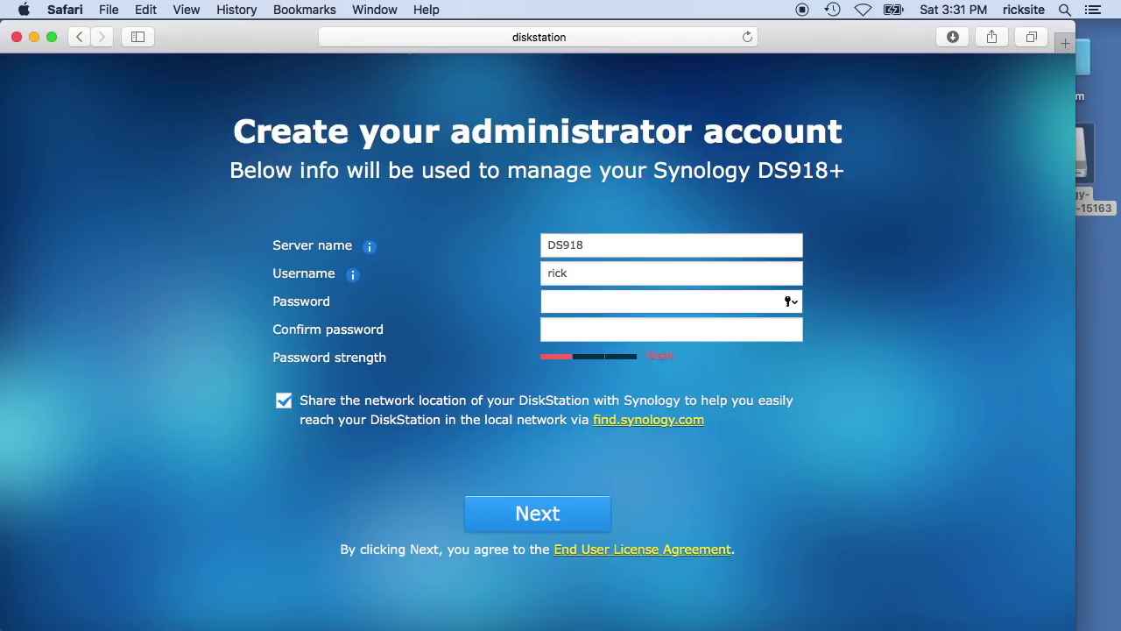
type("**")
type("******")
key("Tab")
type("*")
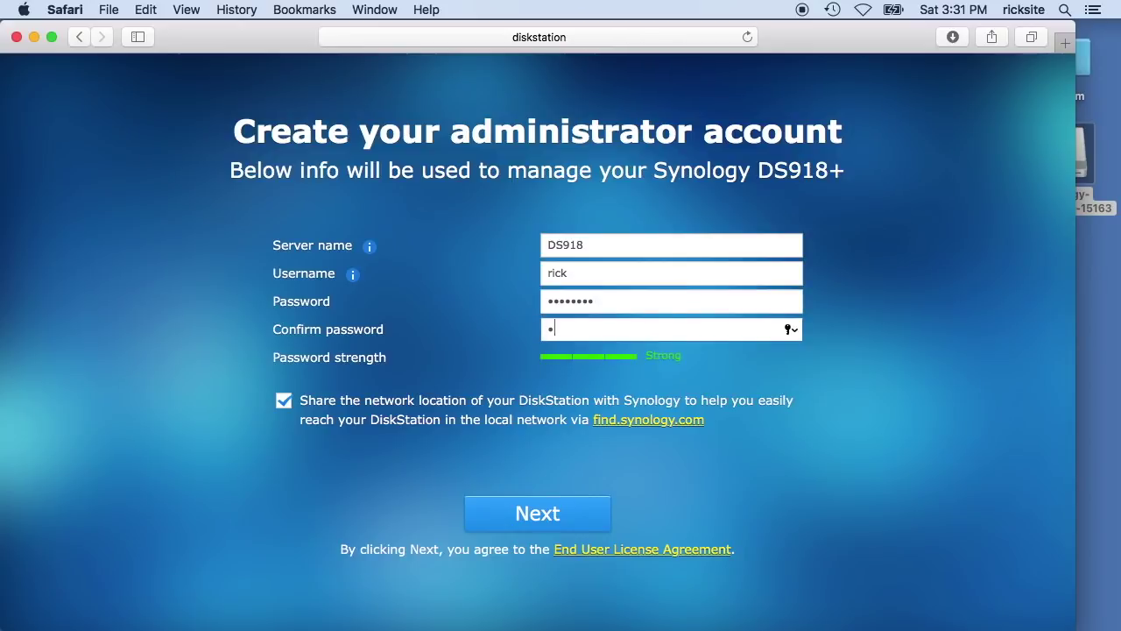
type("*******")
left_click(295, 402)
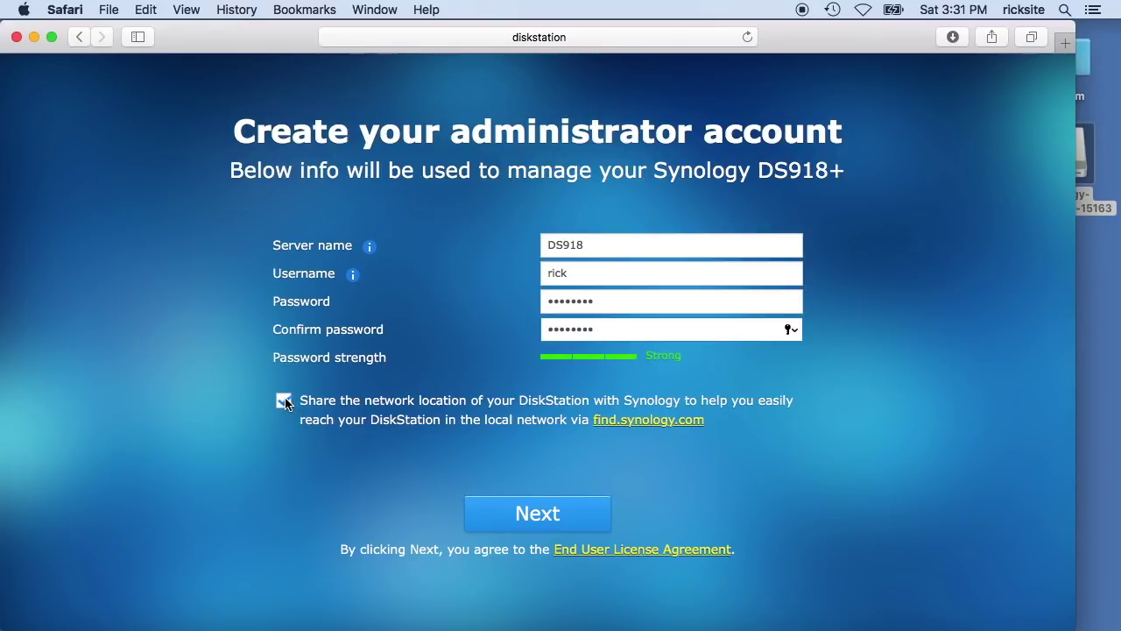
left_click(565, 515)
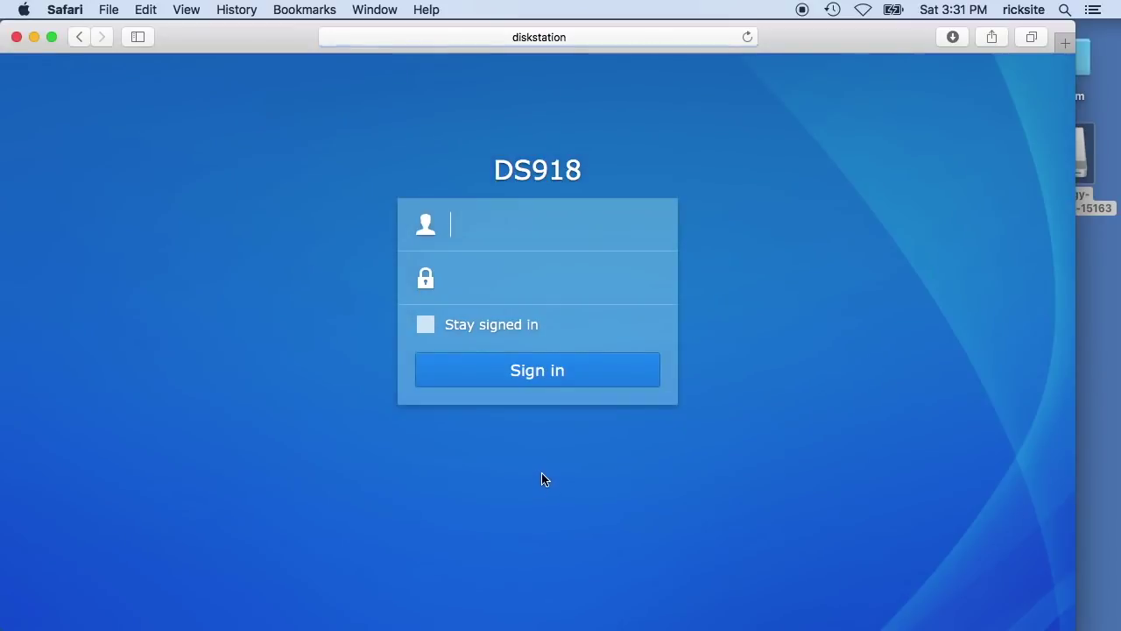
- Sign in to DS918 as the new administrator with Stay signed in ticked, then continue past Congratulations
type("ri")
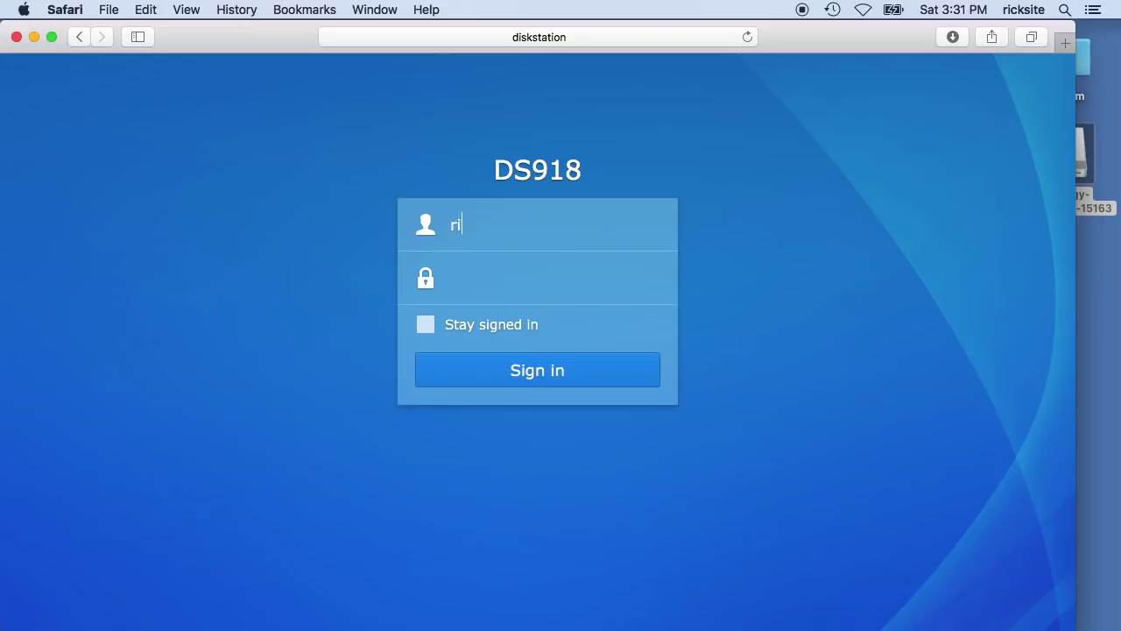
type("ck")
key("Tab")
type("•••")
type("••••")
key("super+l")
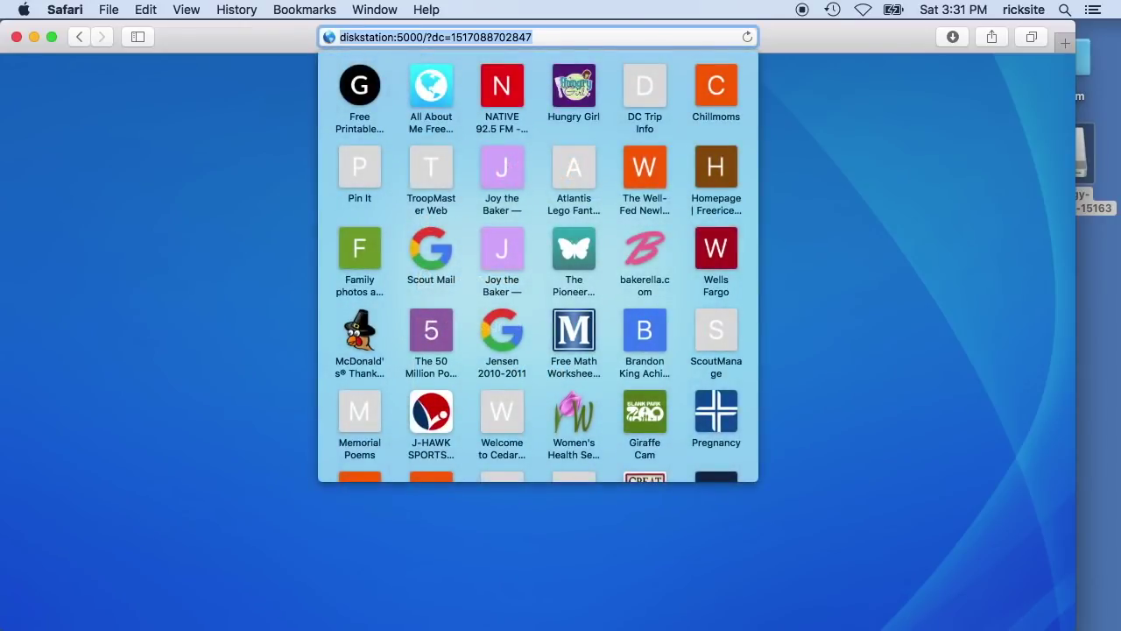
key("Escape")
left_click(426, 325)
left_click(490, 372)
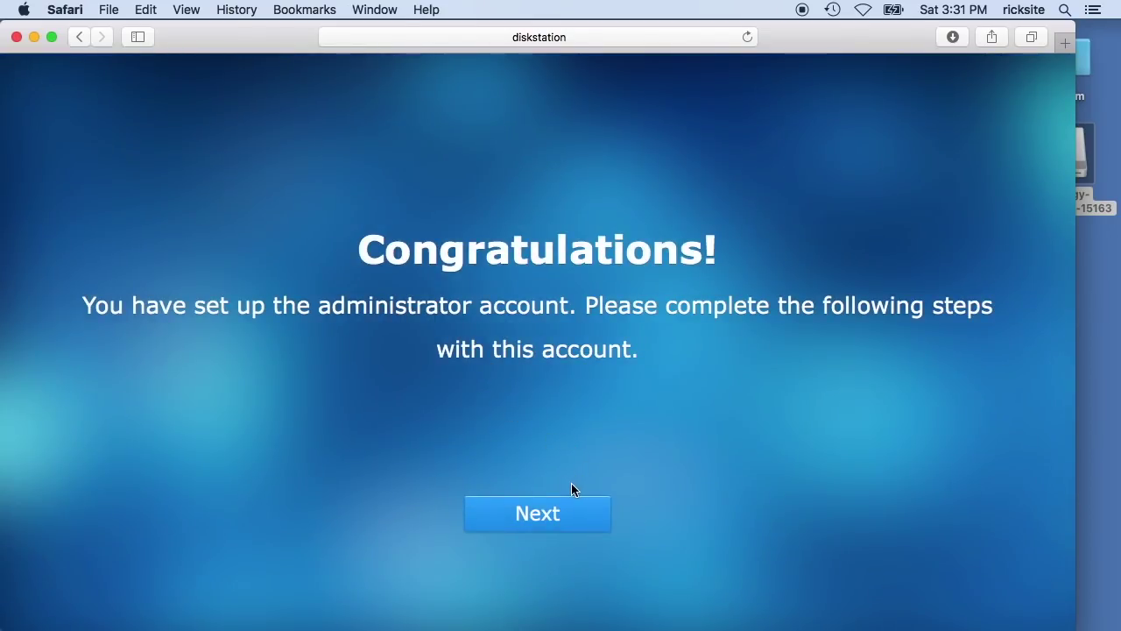
left_click(545, 519)
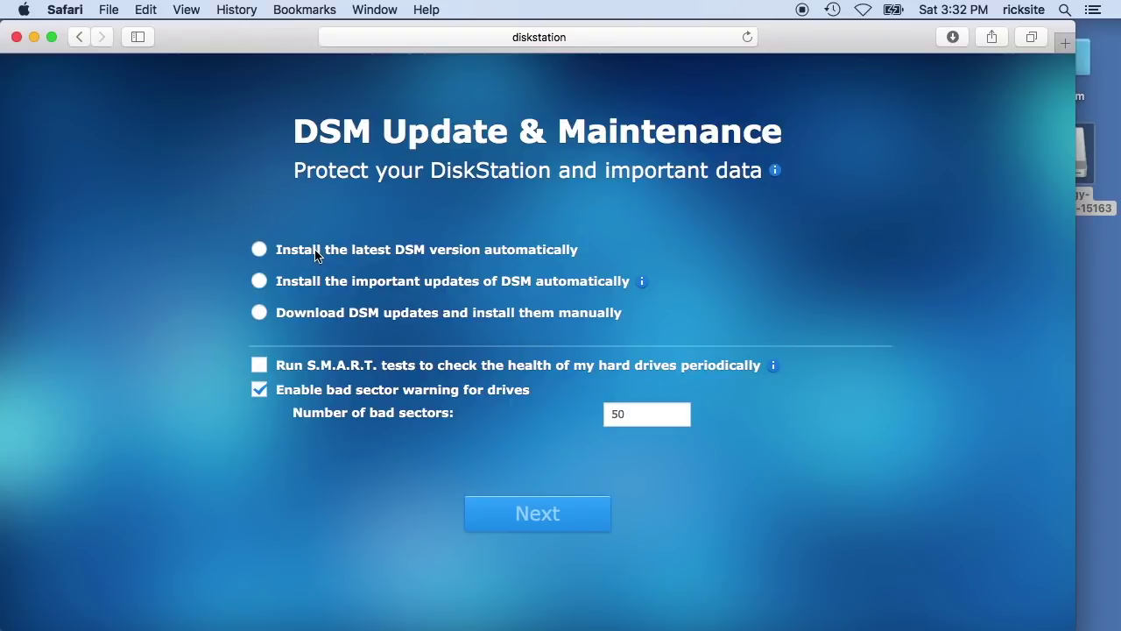
- Choose automatic installation of the latest DSM version and enable periodic S.M.A.R.T. tests
left_click(262, 251)
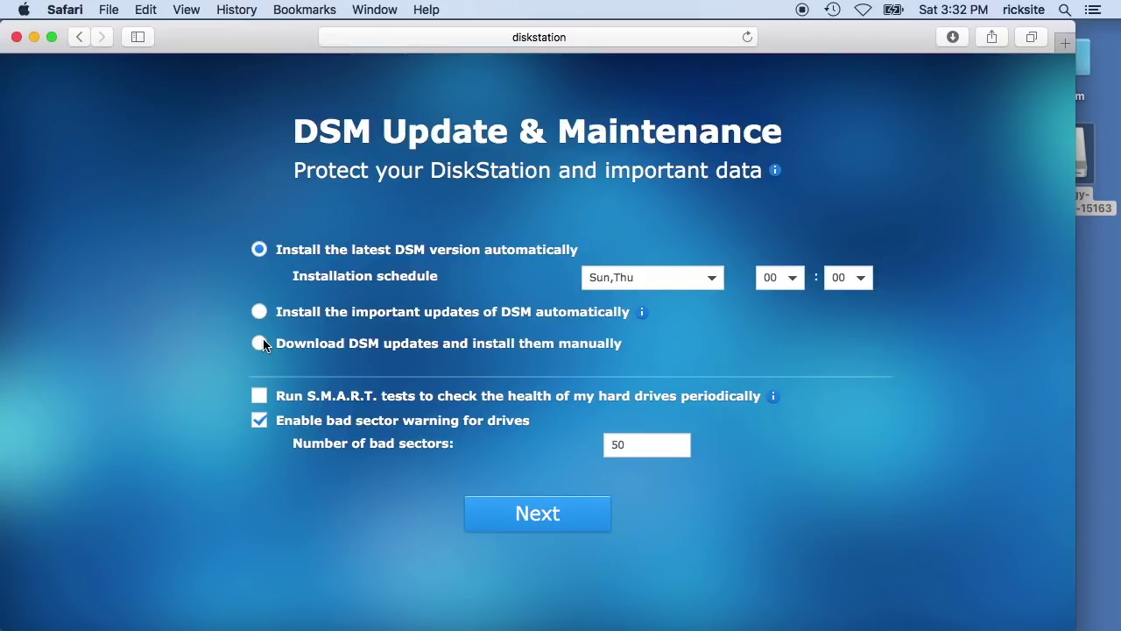
left_click(260, 400)
left_click(529, 515)
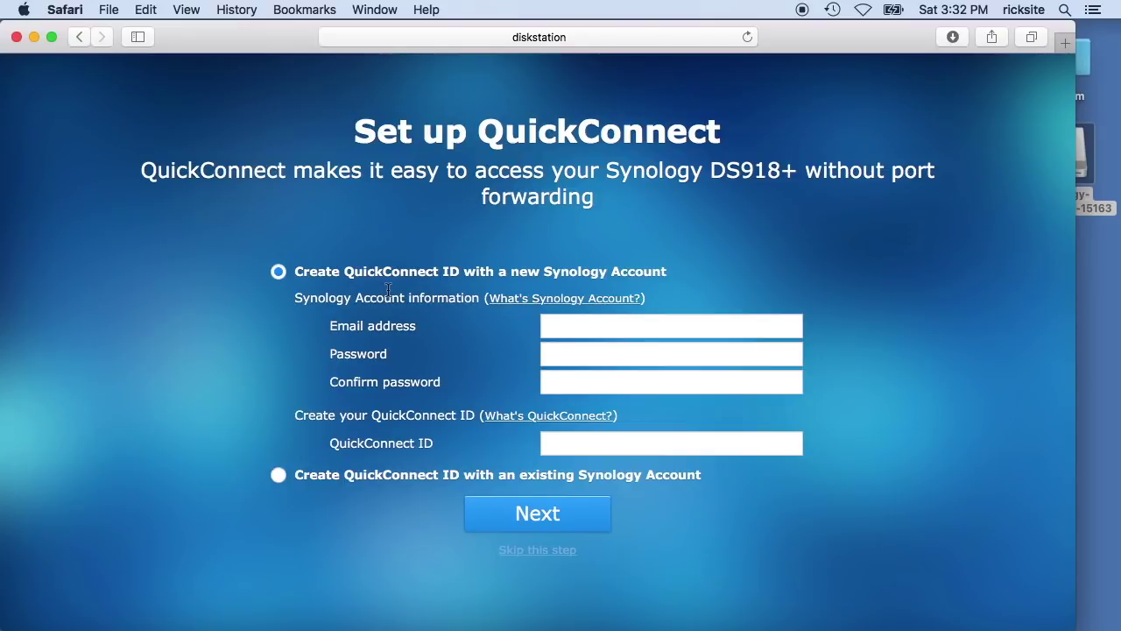
- Skip QuickConnect, turn off anonymous statistics sharing, and start the DSM guided tour
left_click(547, 555)
left_click(657, 376)
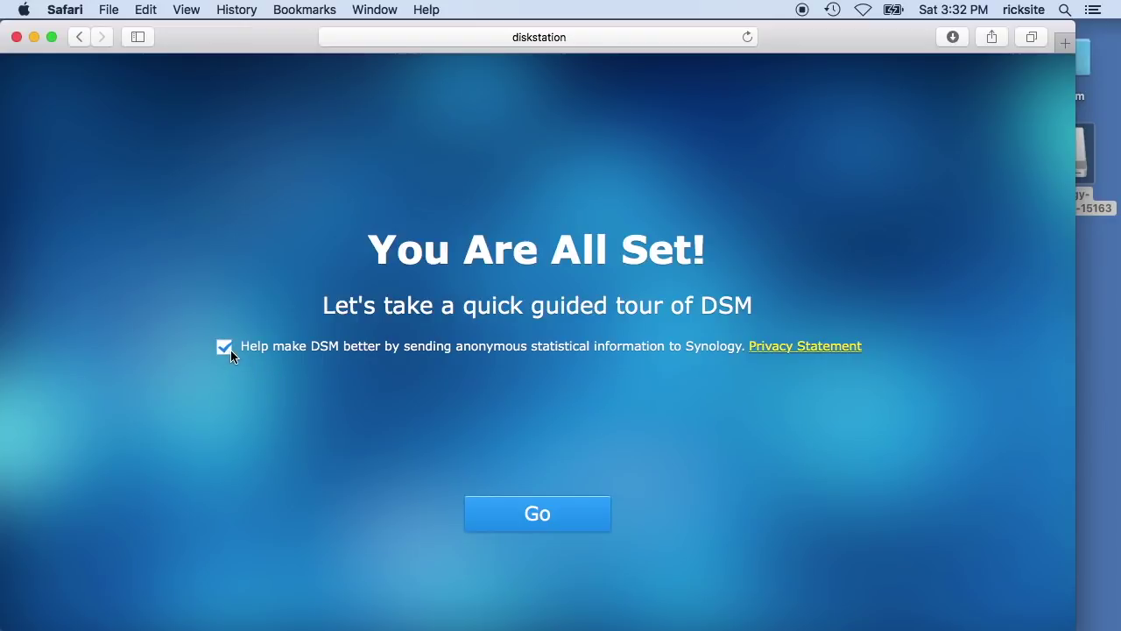
left_click(227, 348)
left_click(514, 510)
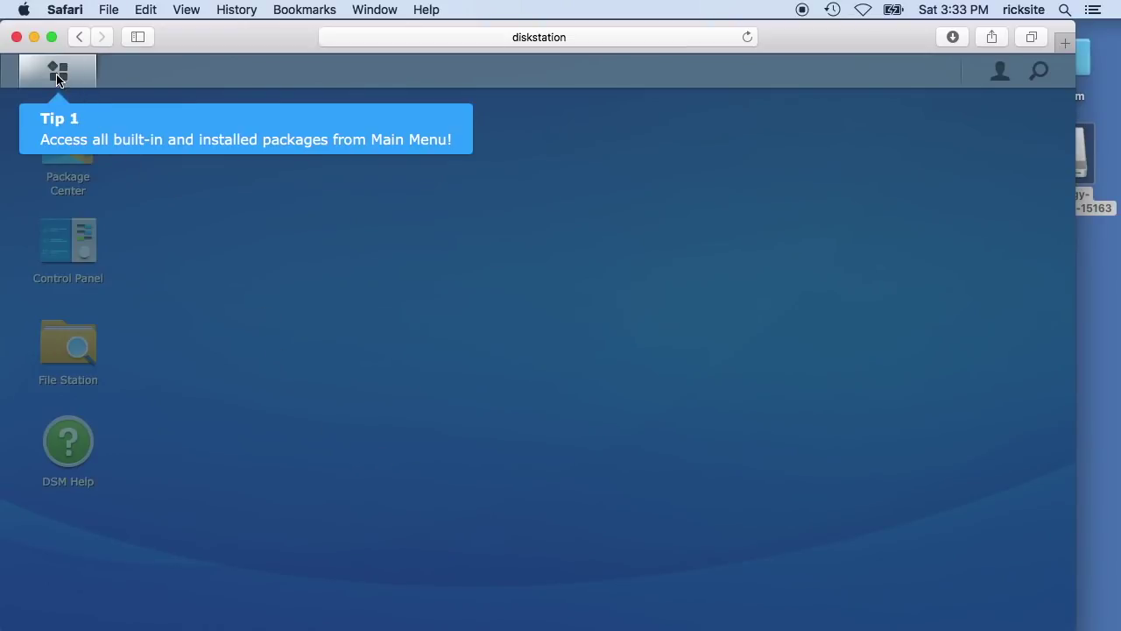
left_click(60, 77)
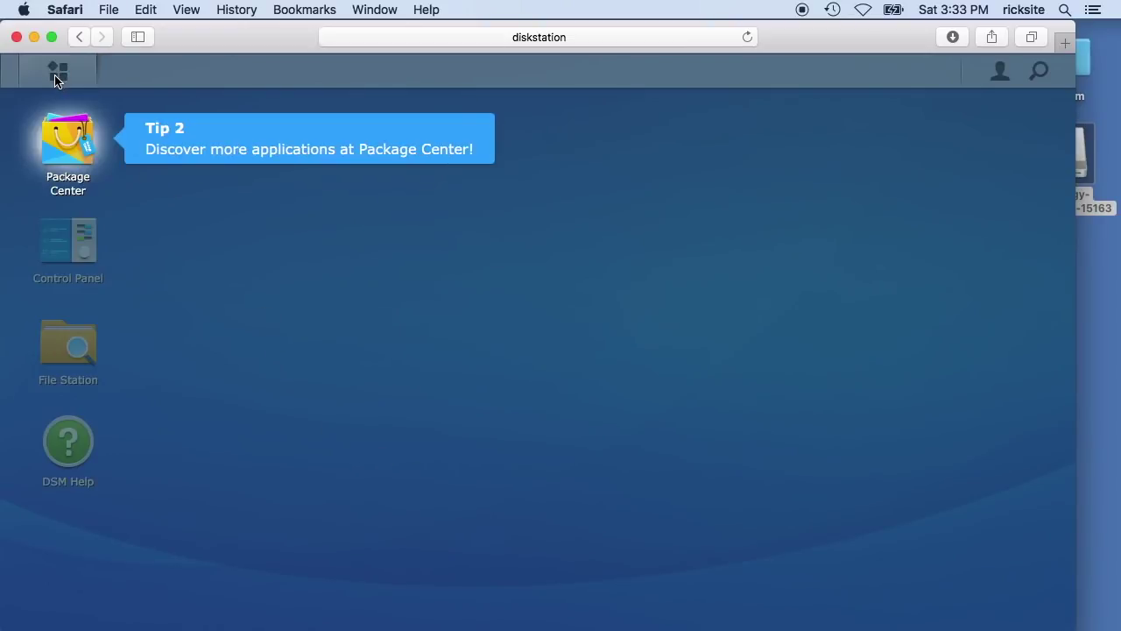
left_click(83, 147)
left_click(83, 235)
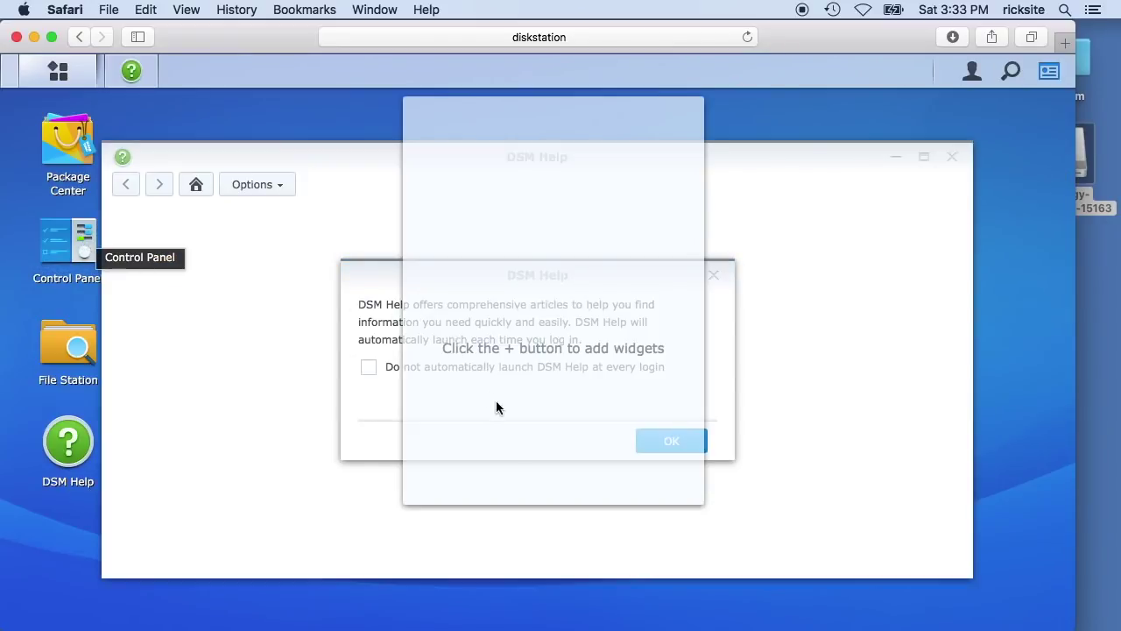
left_click(671, 444)
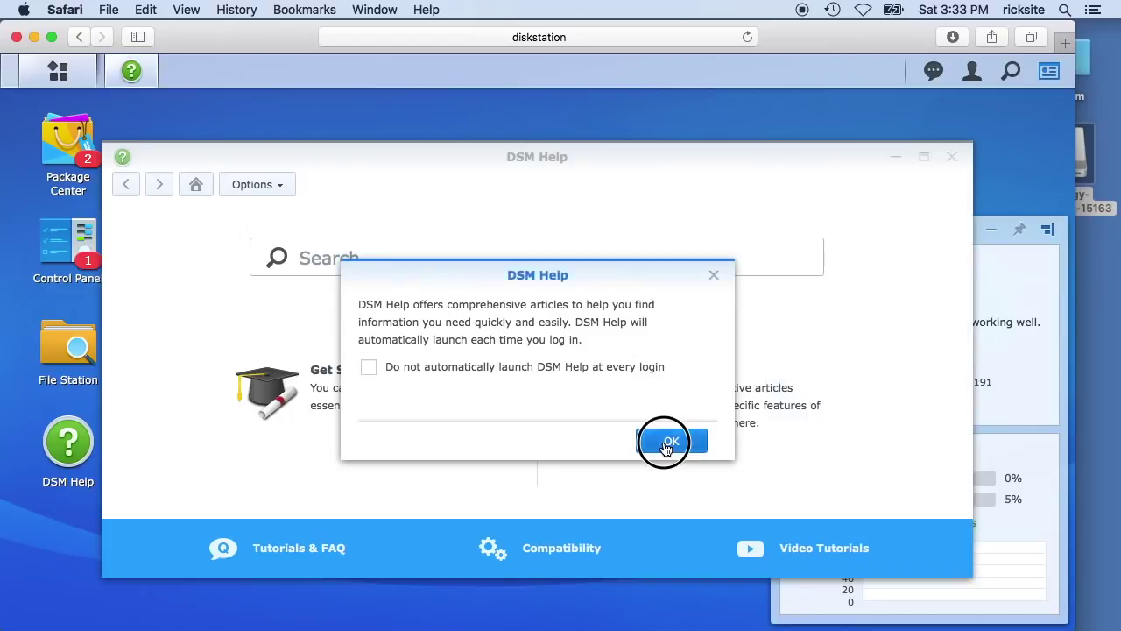
left_click(952, 158)
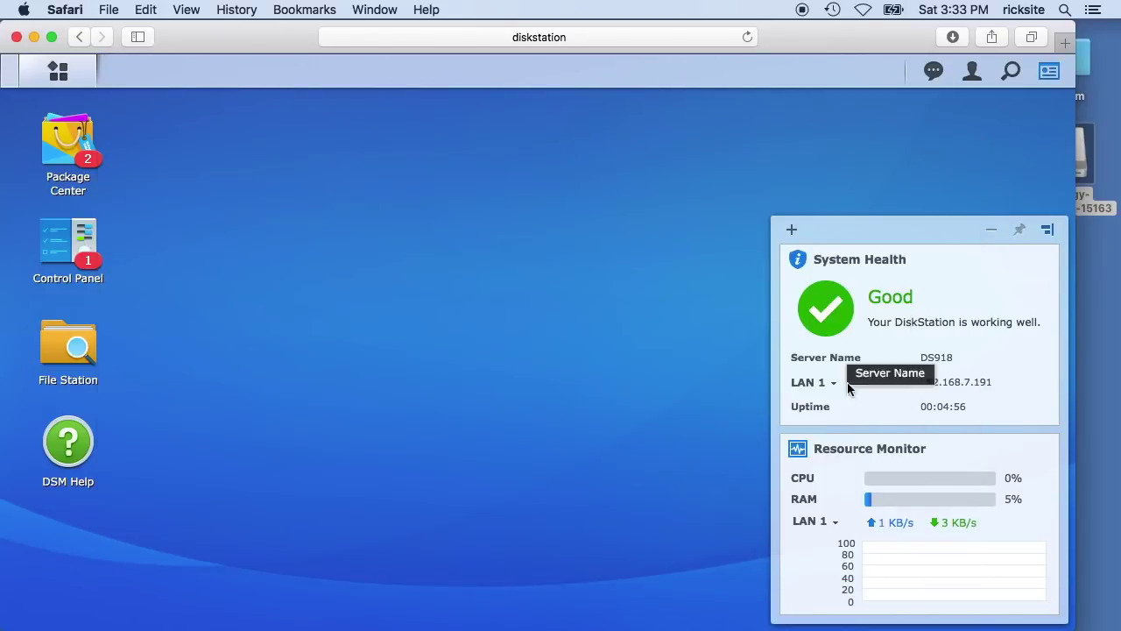
mouse_move(791, 228)
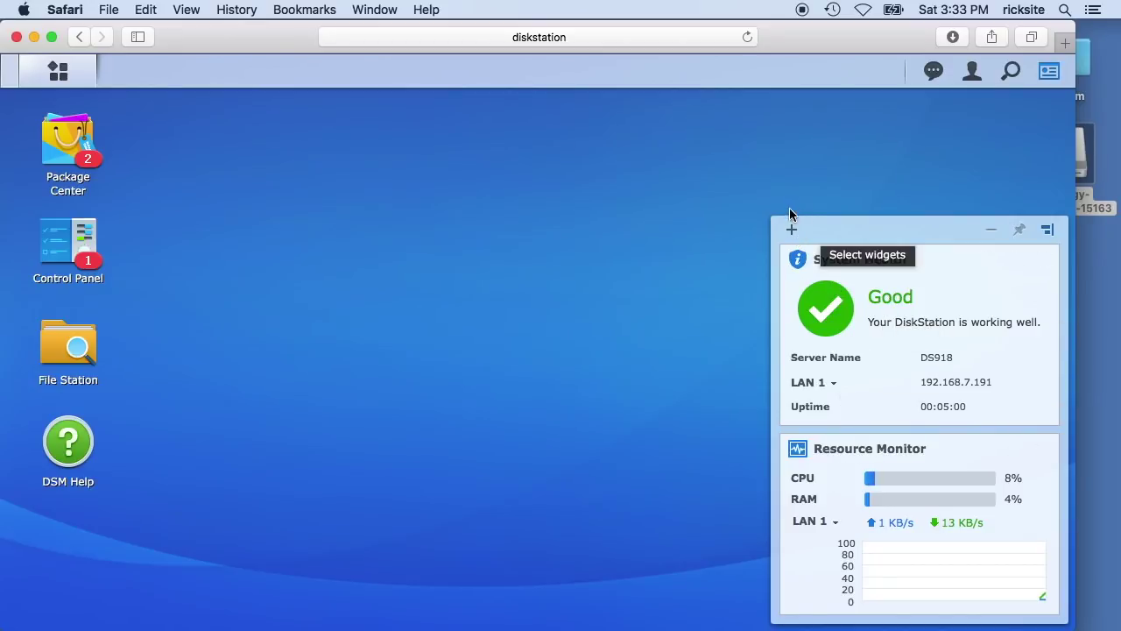
left_click(790, 230)
left_click(820, 305)
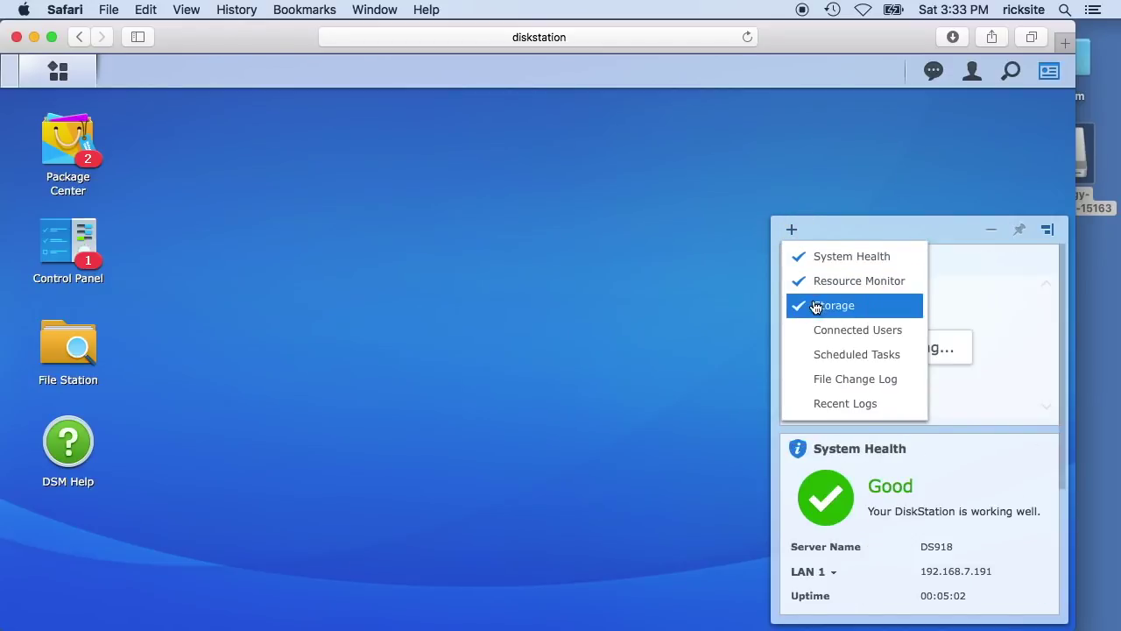
scroll(973, 408, "down", 5)
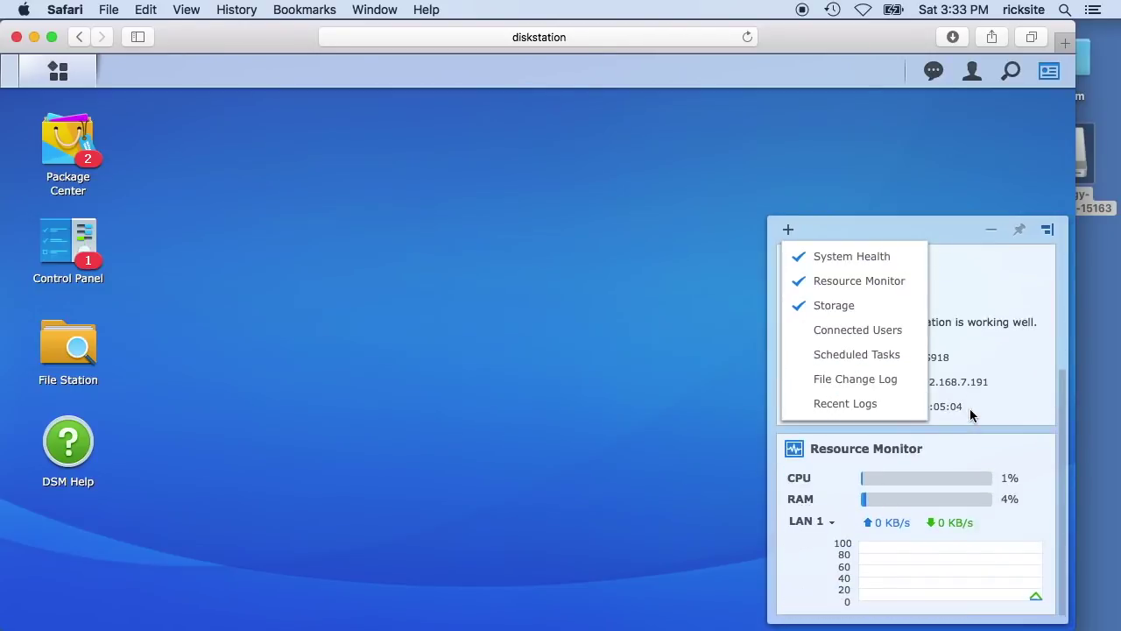
left_click(689, 292)
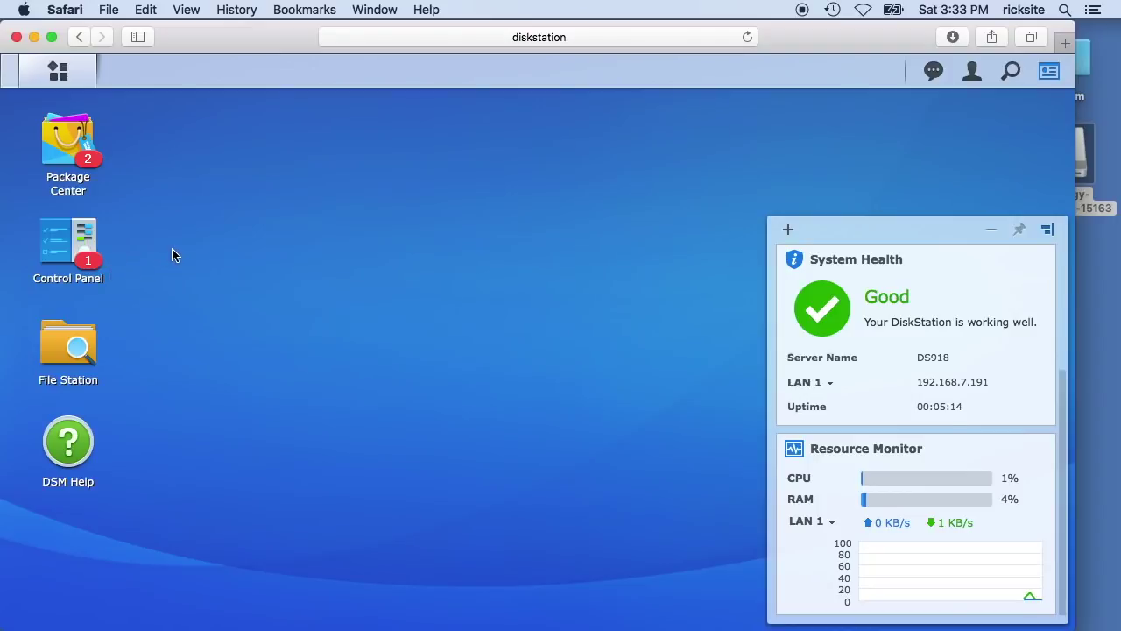
left_click(82, 248)
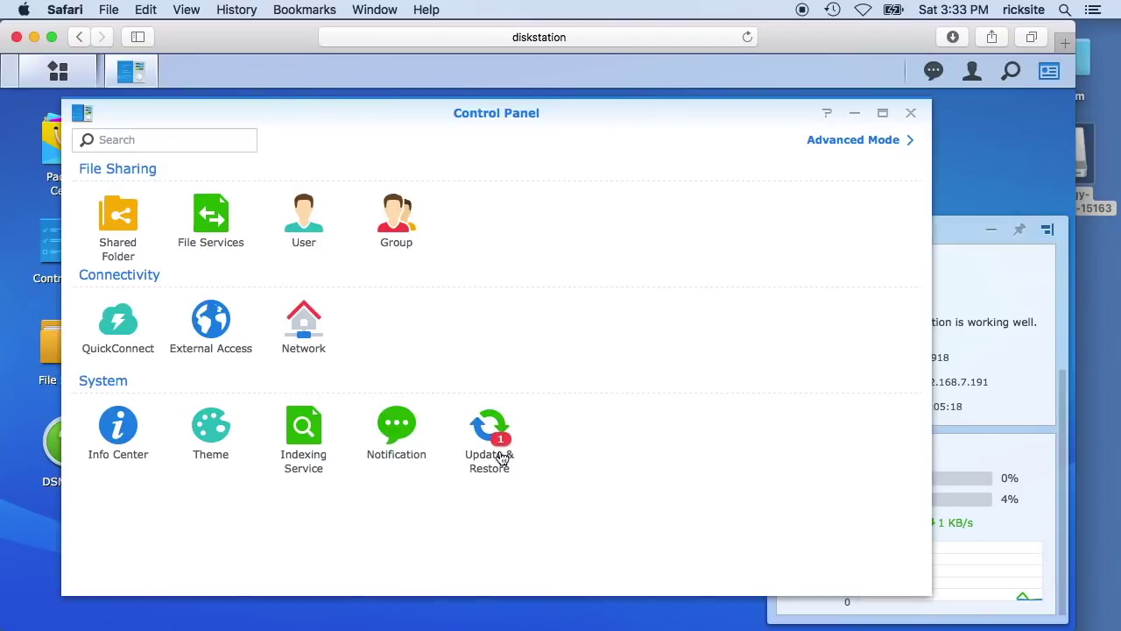
left_click(496, 438)
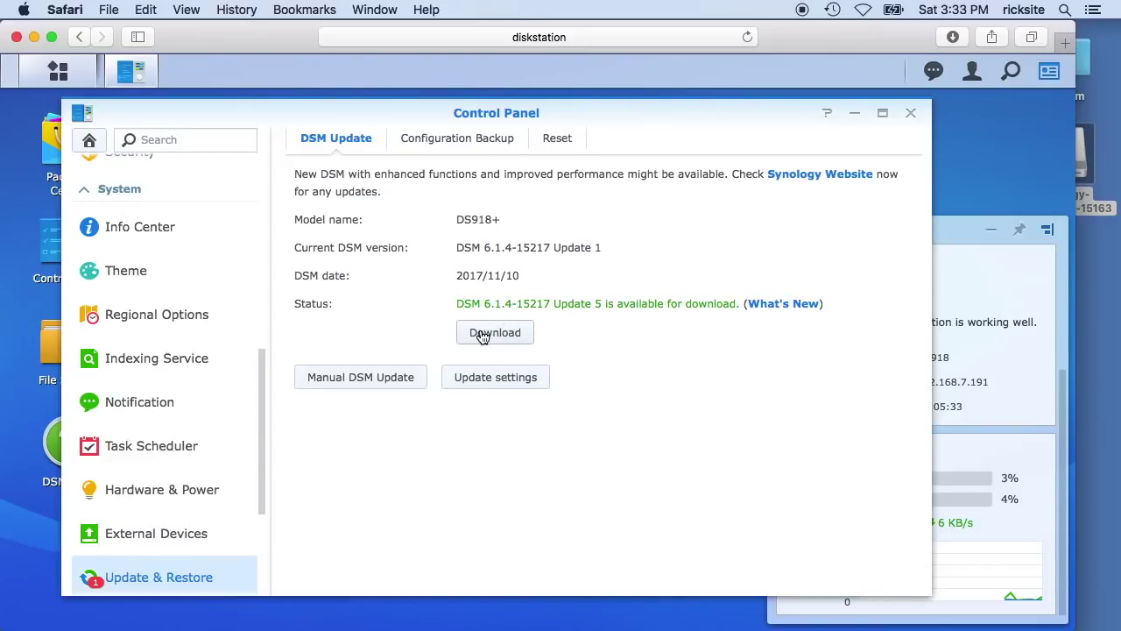
left_click(911, 113)
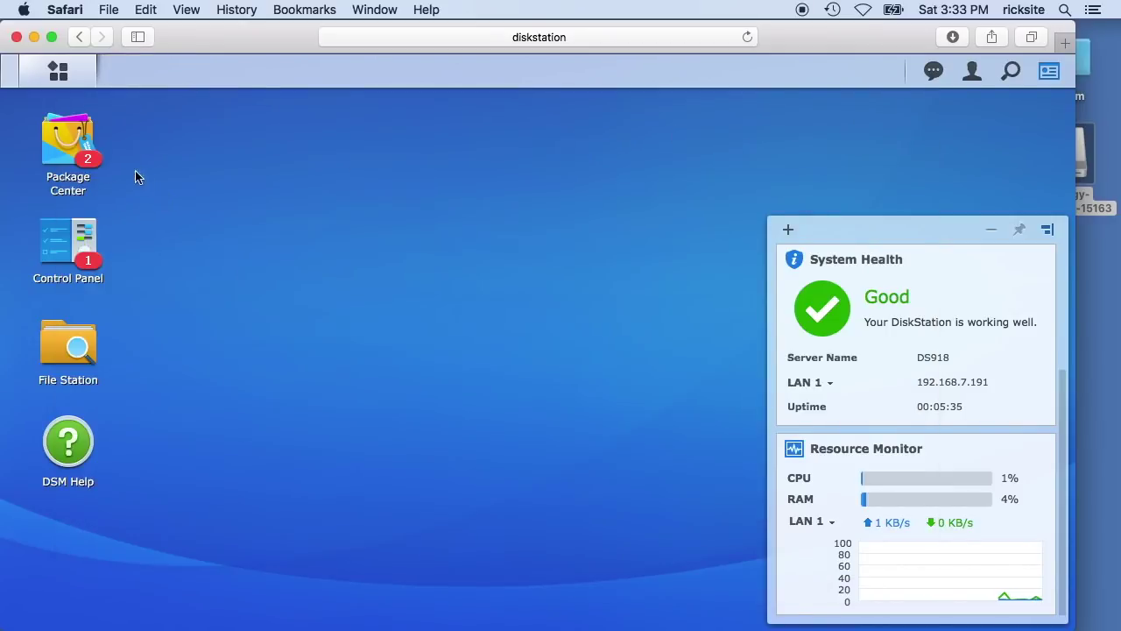
- Accept the Package Center terms, review installed updates, hide the desktop widgets, and launch File Station
left_click(70, 148)
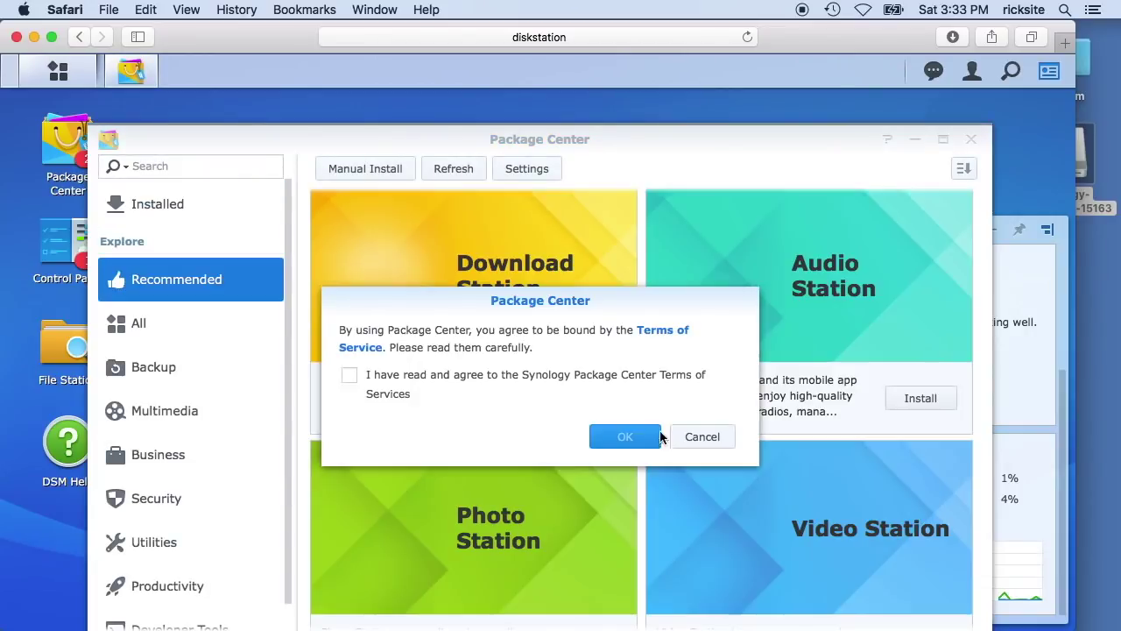
left_click(349, 375)
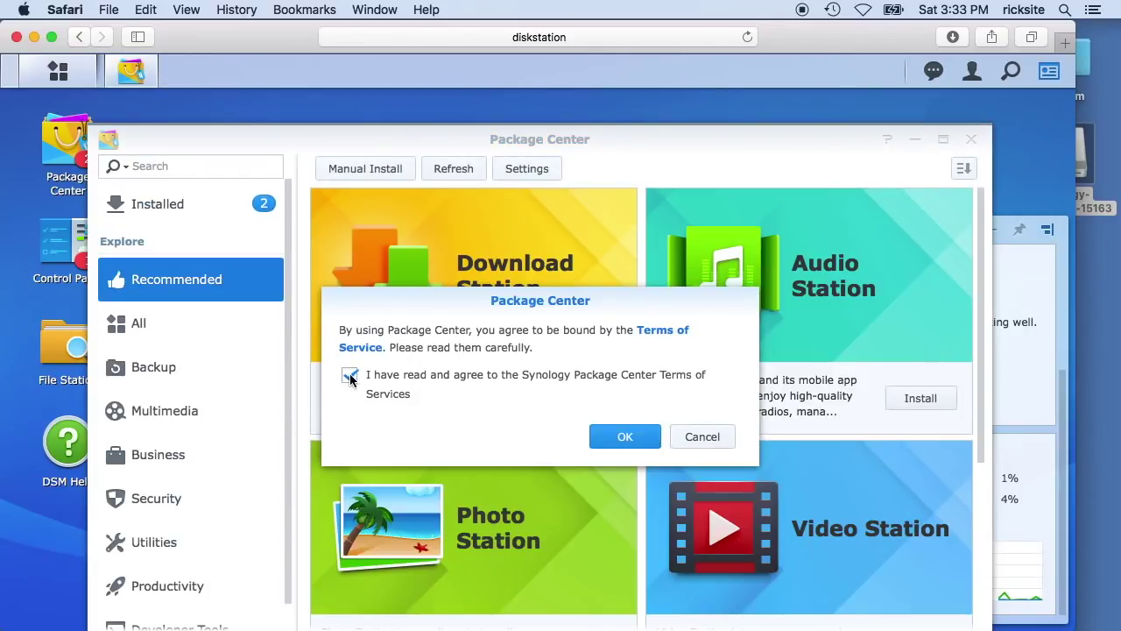
left_click(623, 435)
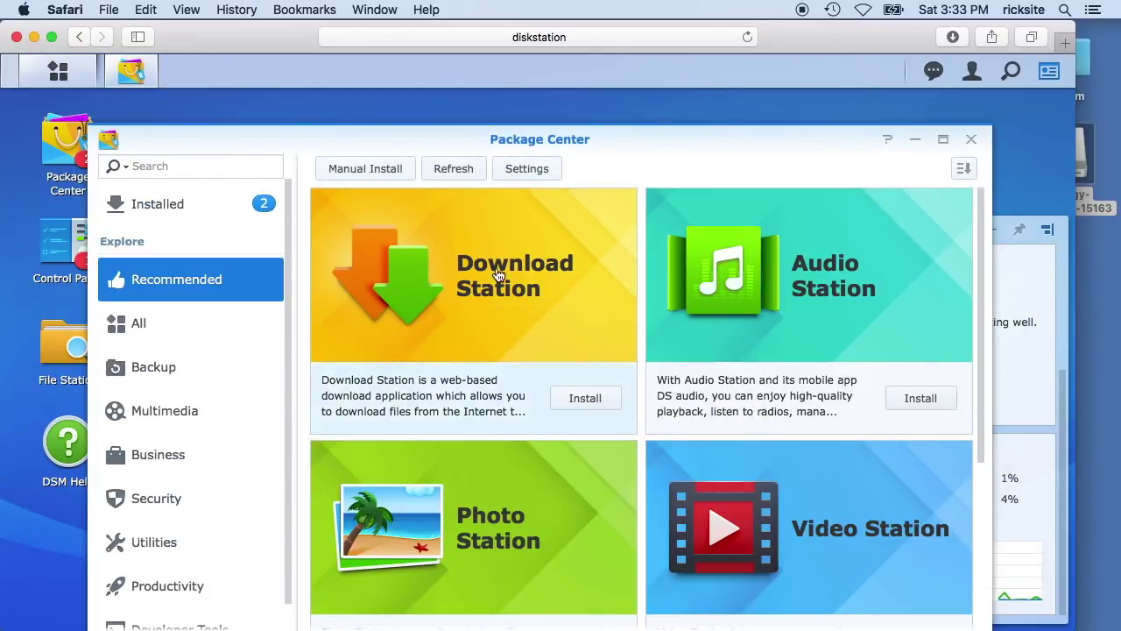
left_click(180, 209)
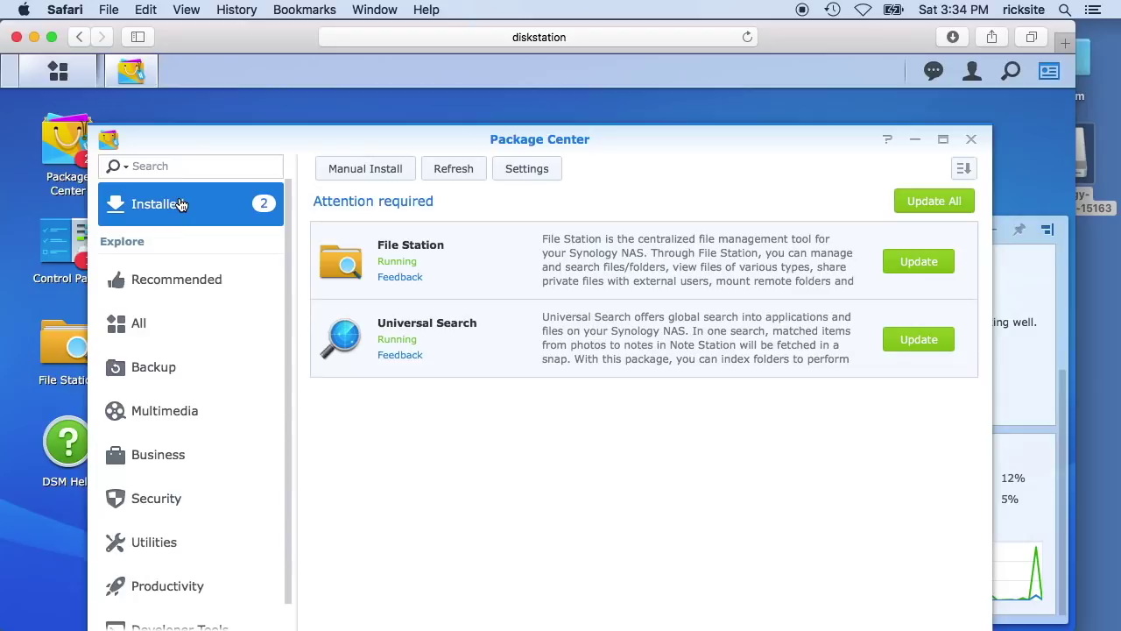
left_click(971, 139)
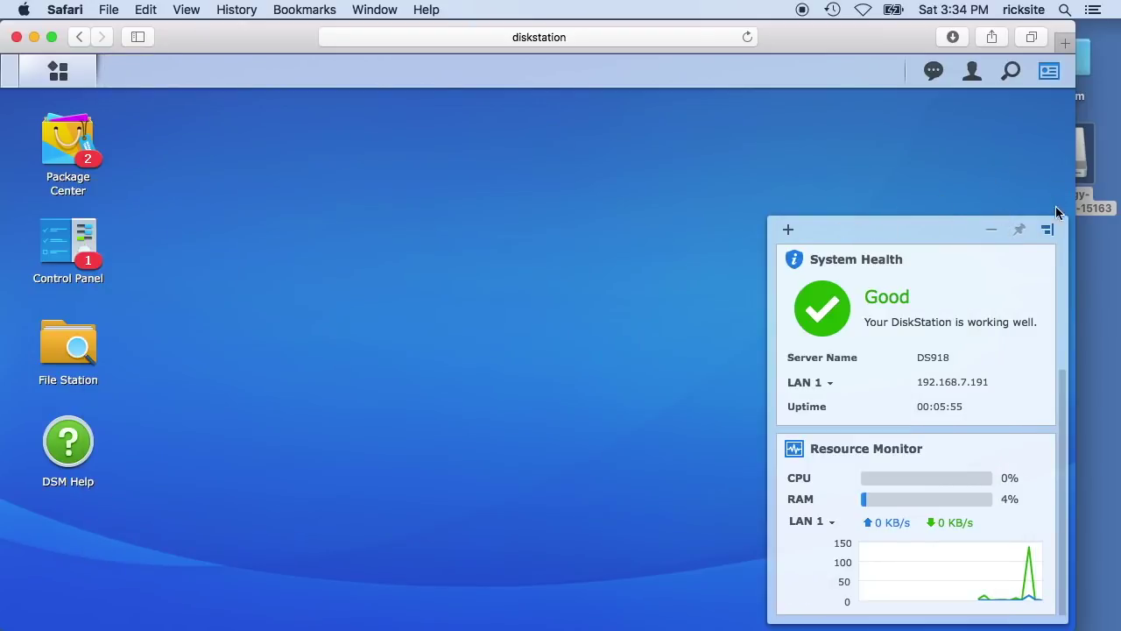
left_click(1057, 80)
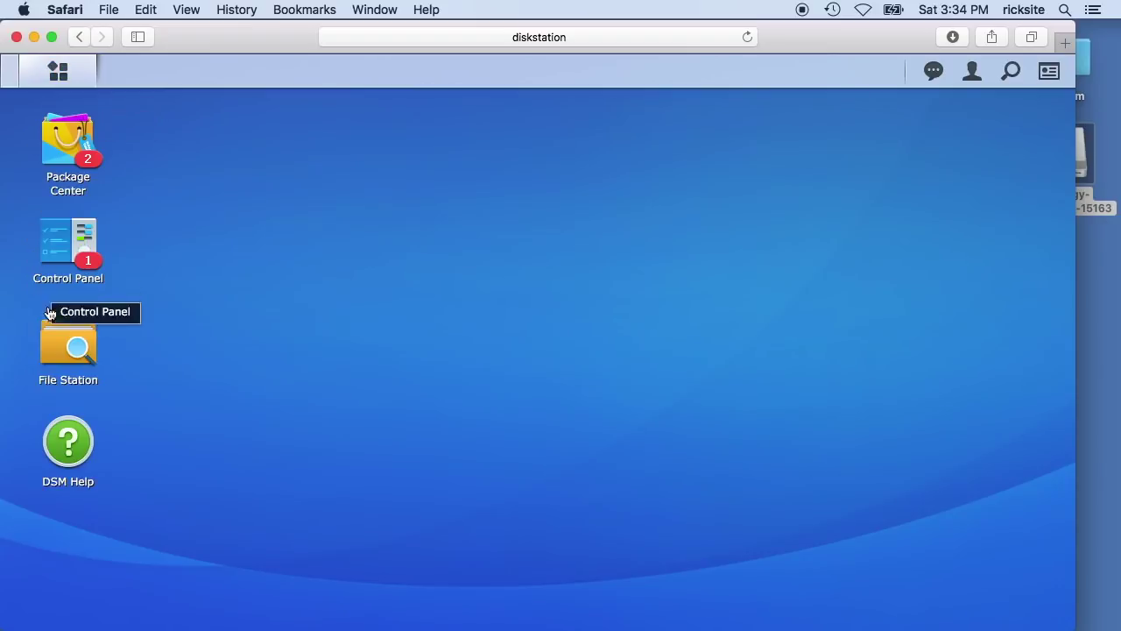
left_click(77, 346)
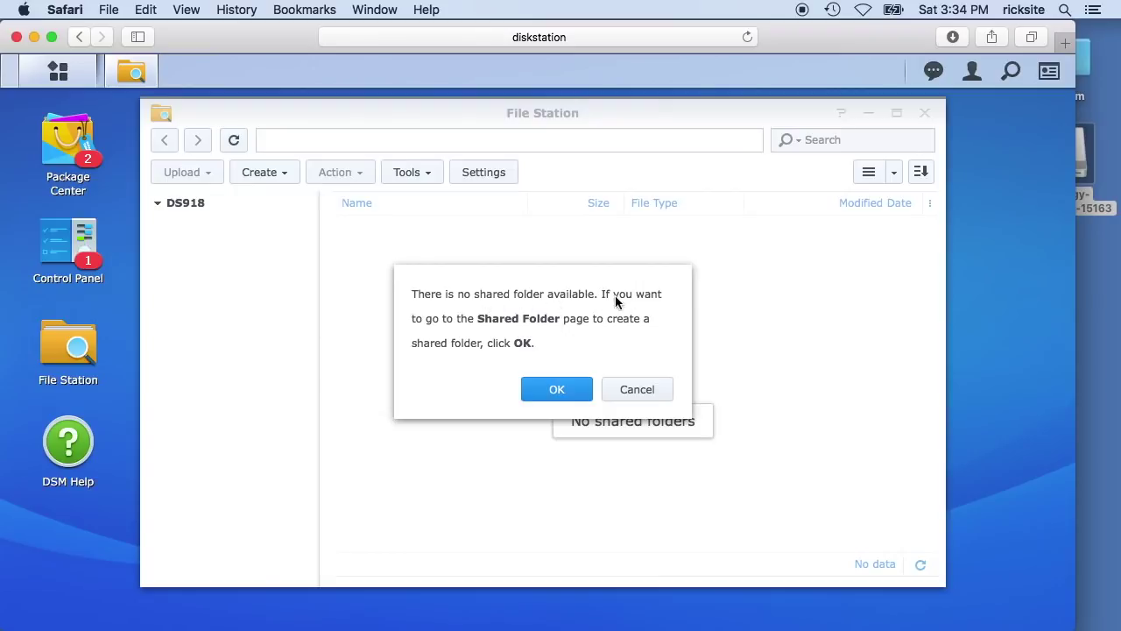
- Close File Station, add a Storage Manager desktop shortcut from Main Menu, and launch Storage Manager
left_click(613, 390)
left_click(924, 112)
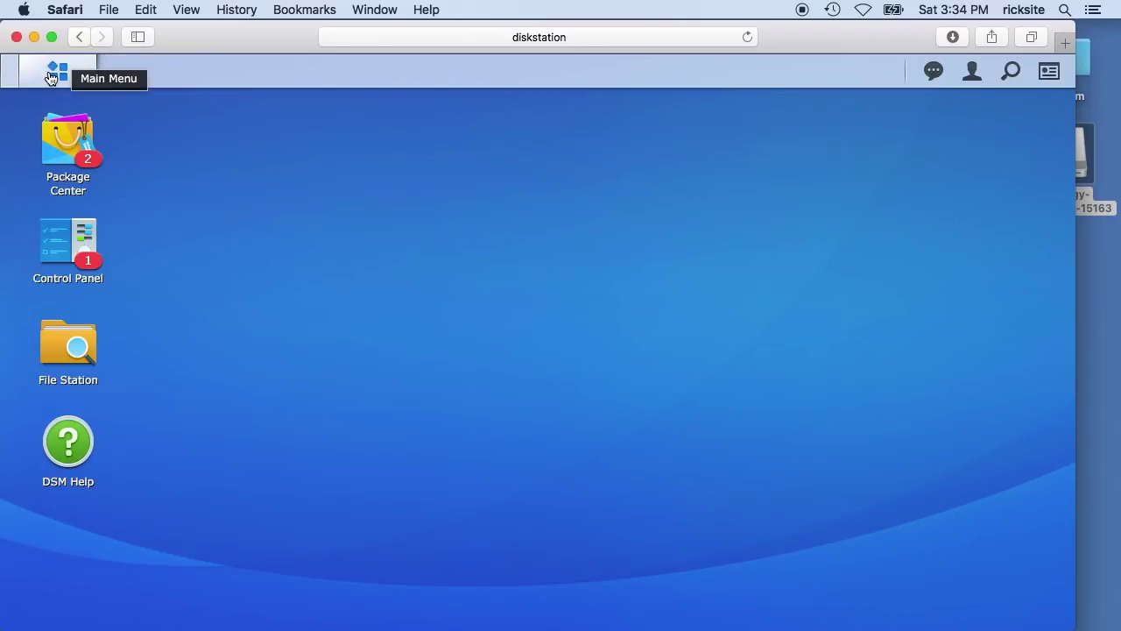
left_click(58, 77)
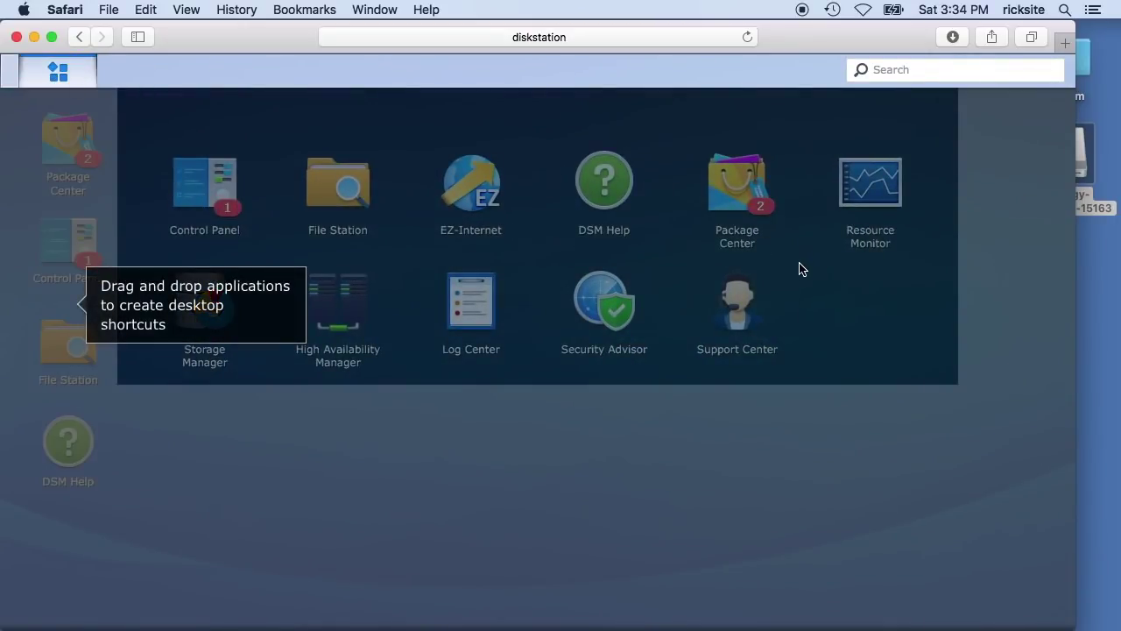
left_click(246, 279)
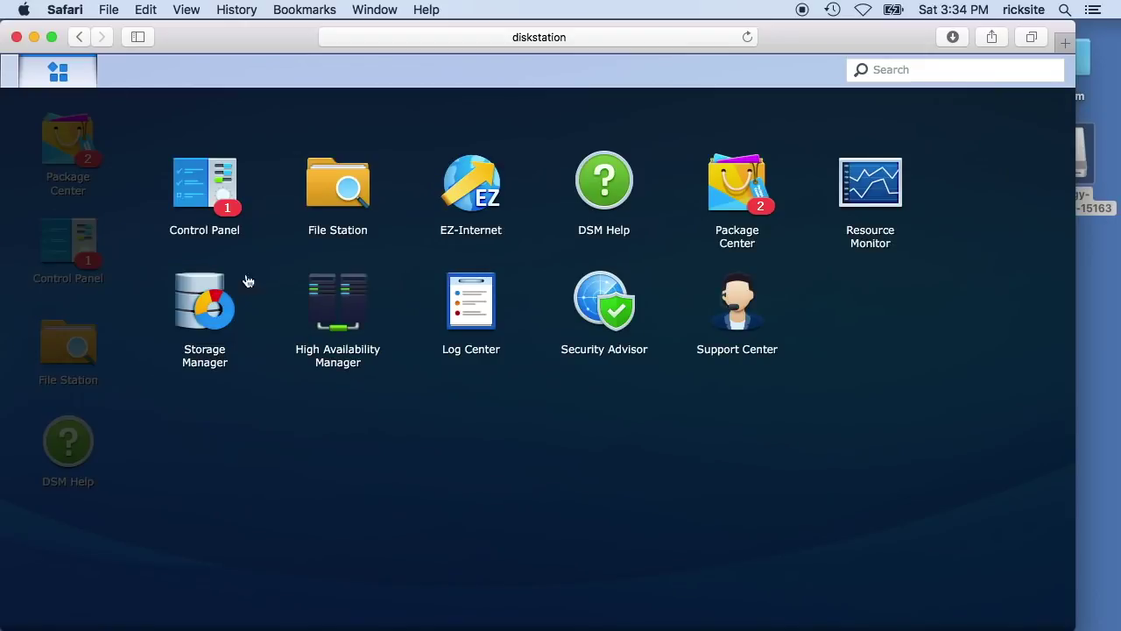
right_click(211, 306)
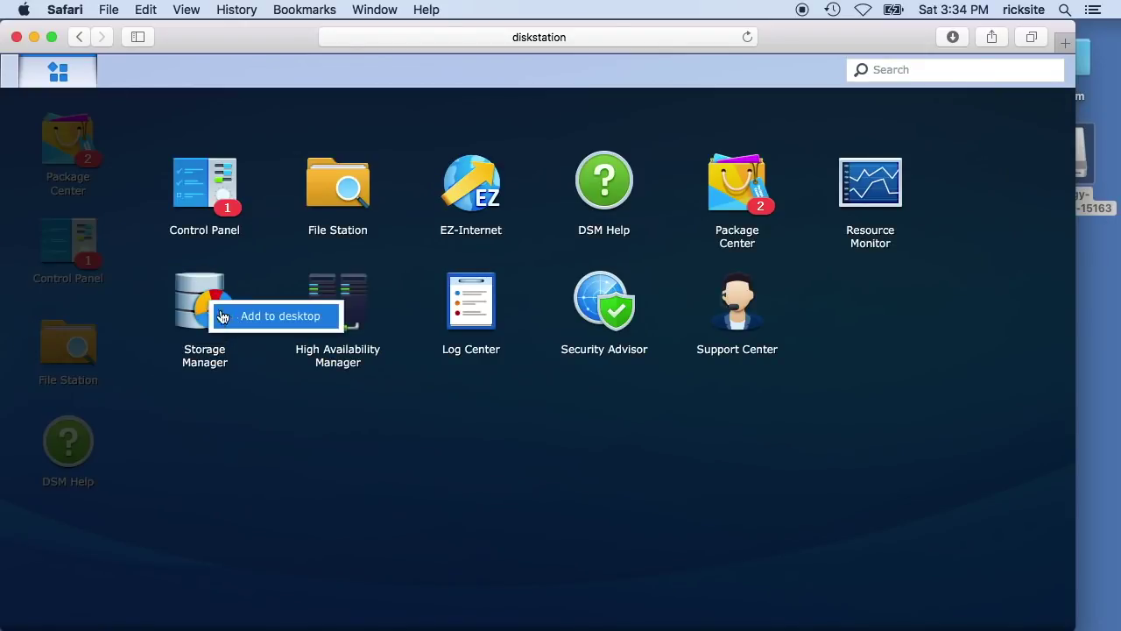
left_click(281, 316)
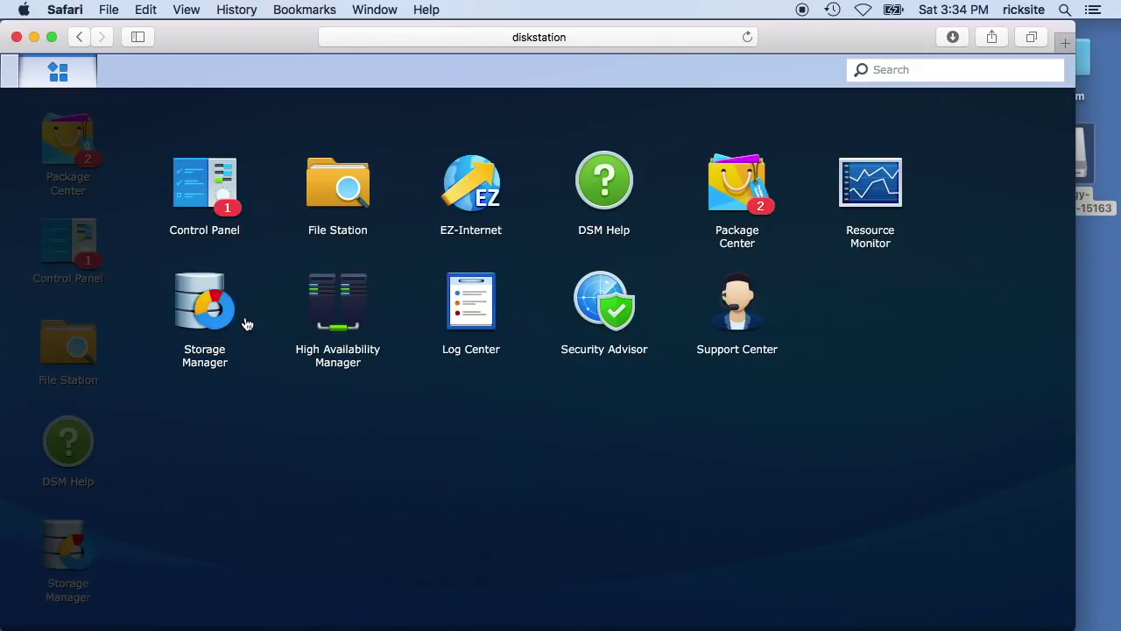
left_click(386, 482)
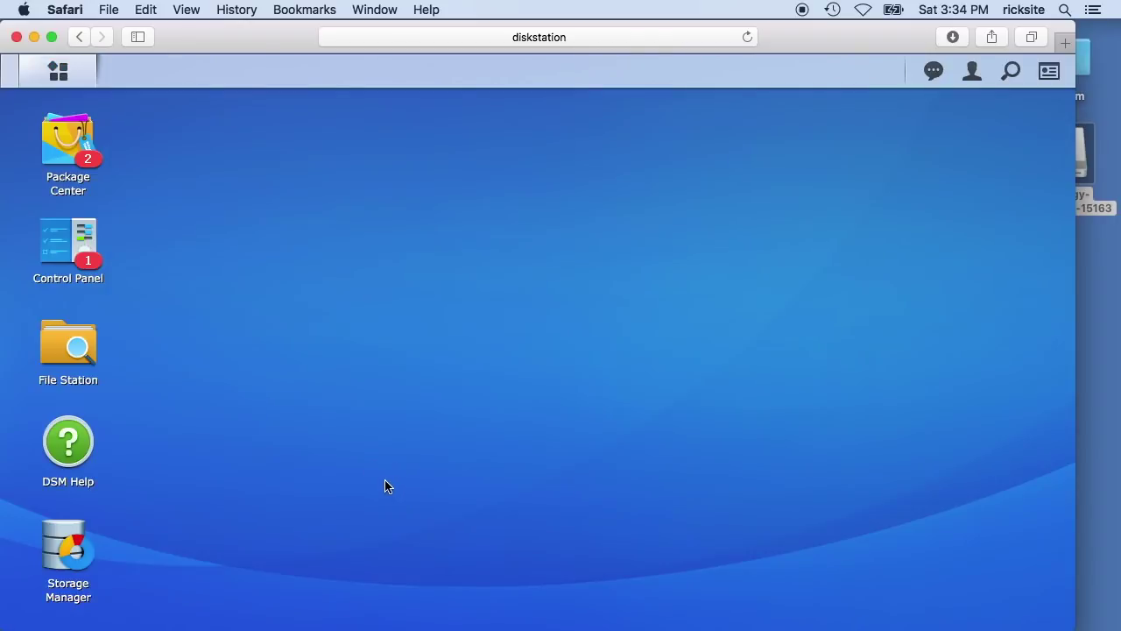
left_click(74, 541)
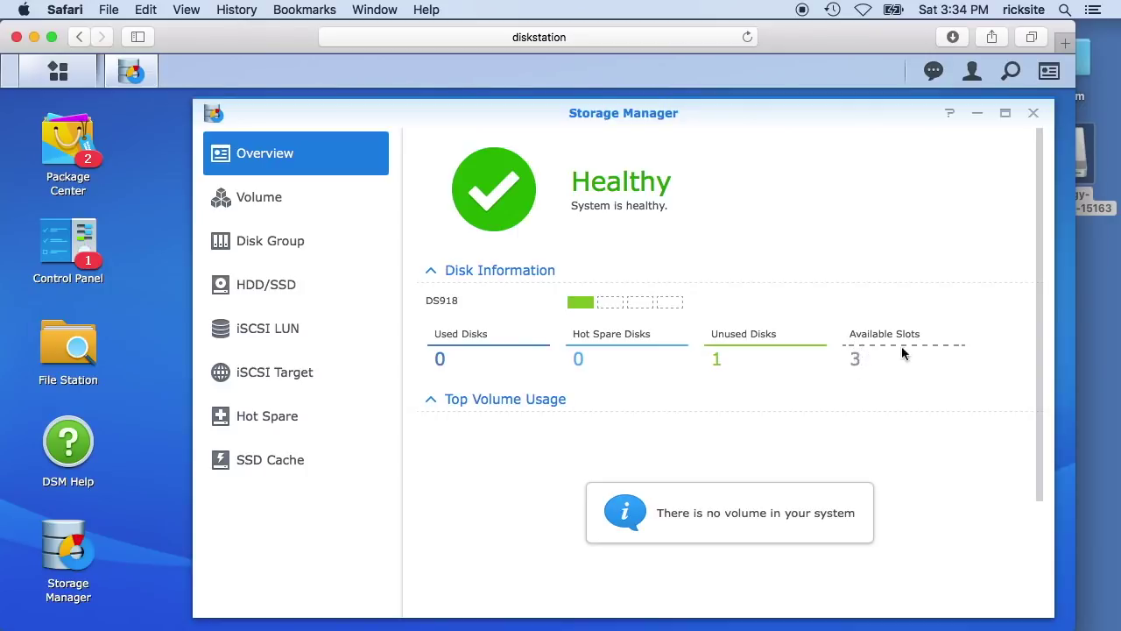
- Start a Quick SHR volume on Disk 1, accepting that its data will be erased
left_click(268, 196)
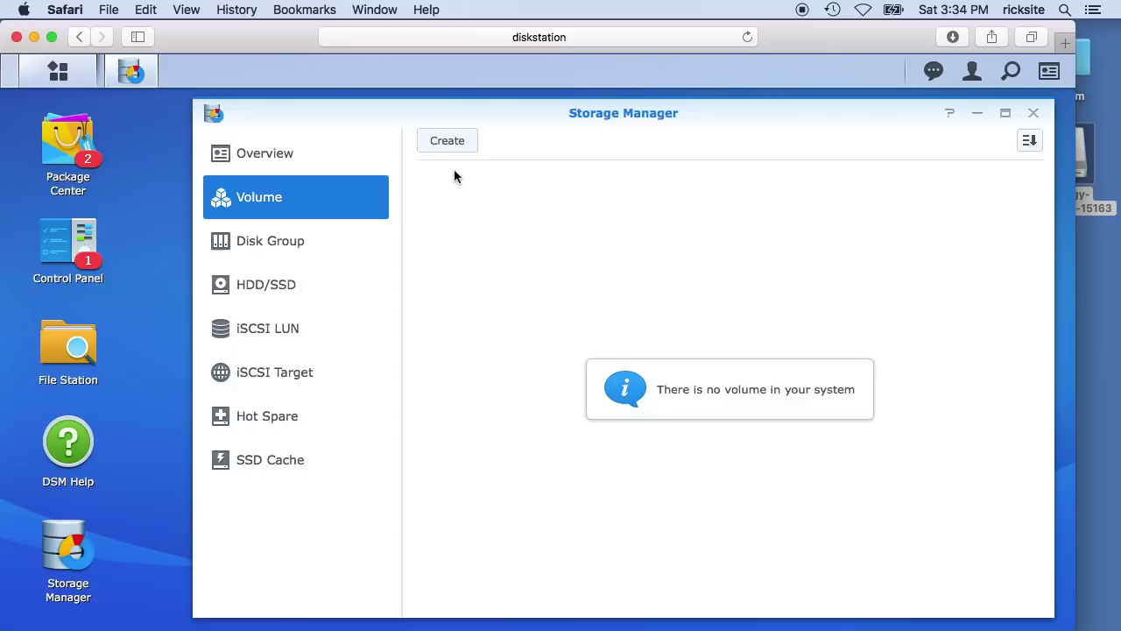
left_click(460, 143)
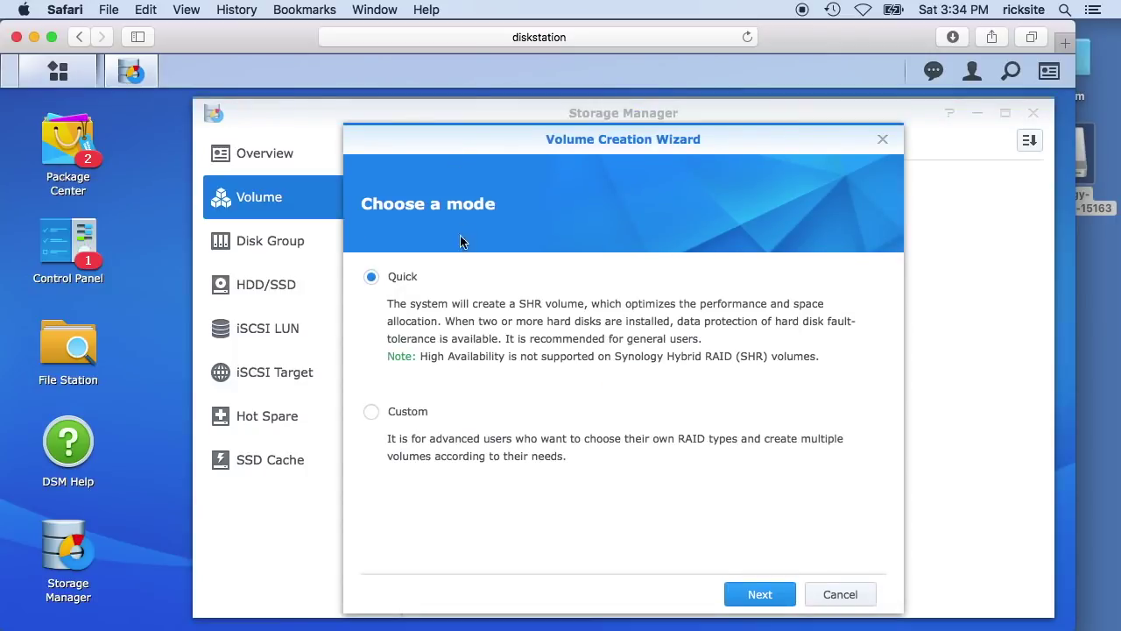
left_click(757, 595)
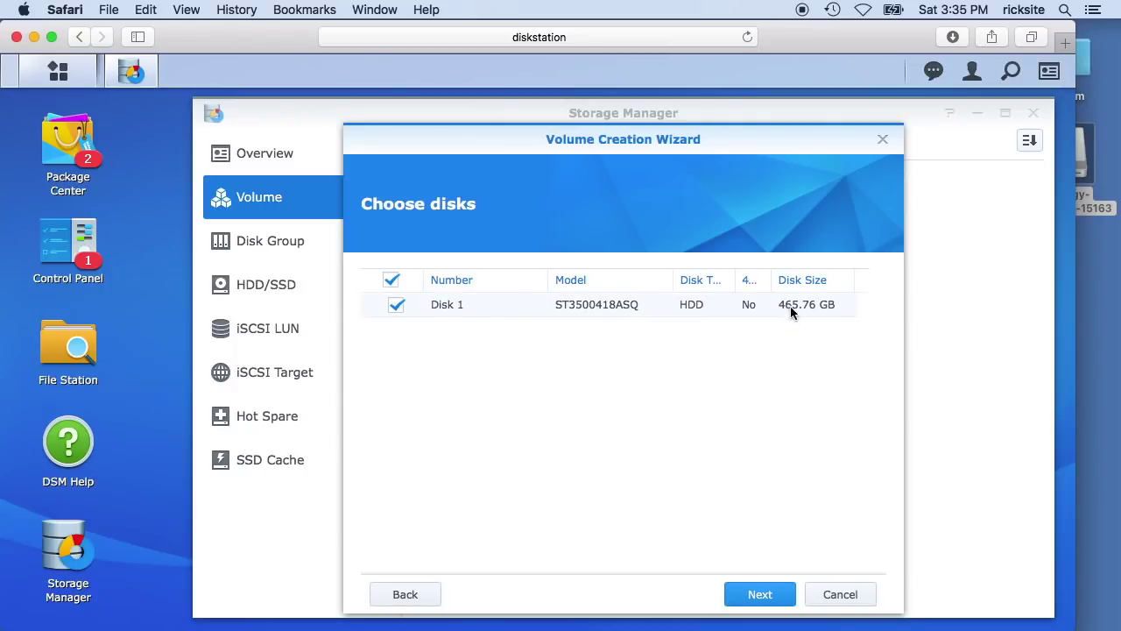
left_click(767, 596)
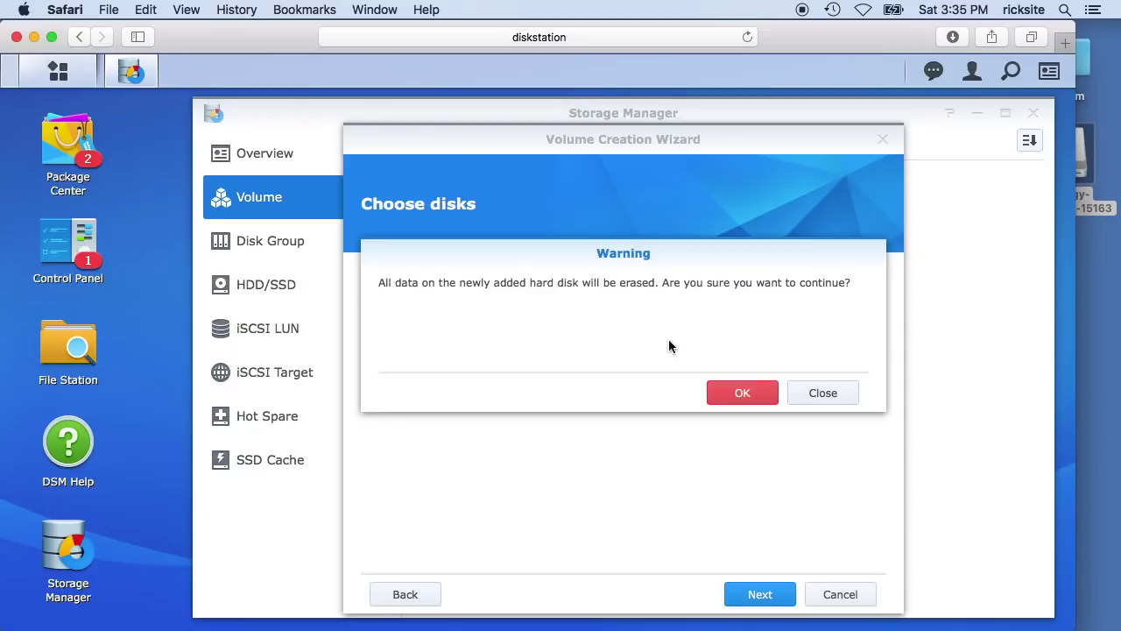
left_click(731, 395)
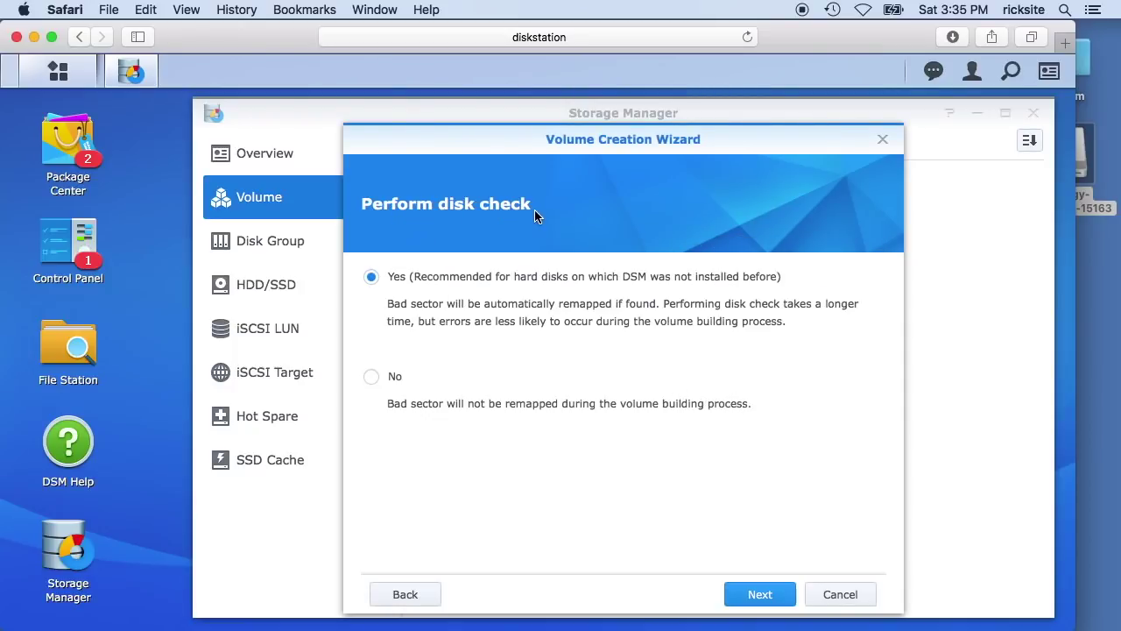
- Skip the disk check, keep Btrfs, and apply the settings to build Volume 1
left_click(371, 378)
left_click(762, 596)
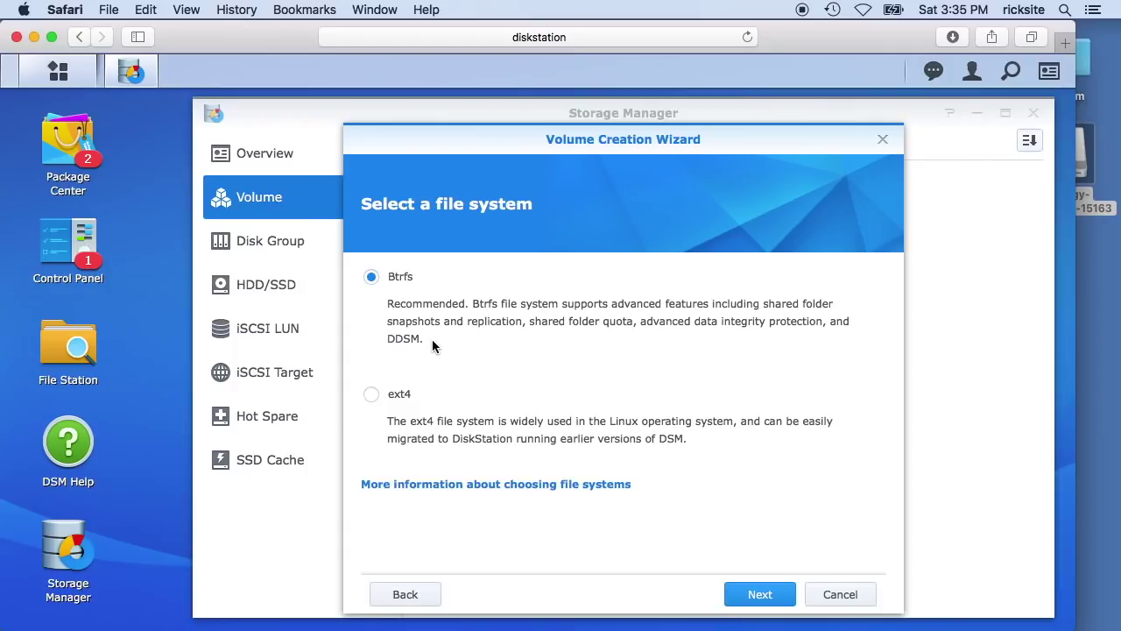
left_click(412, 596)
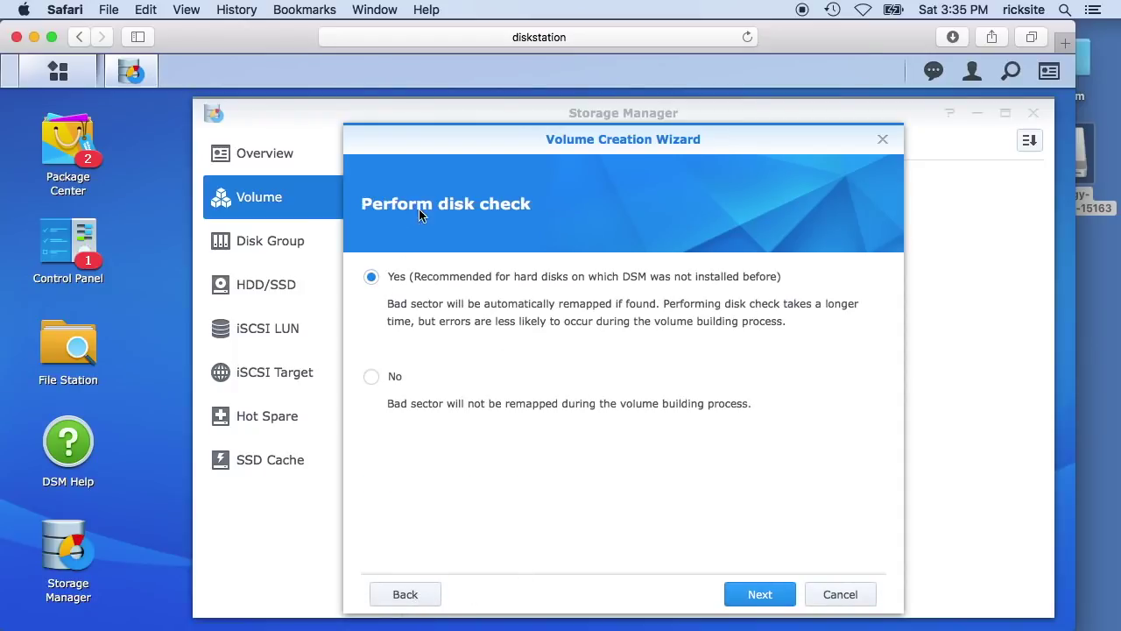
left_click(372, 378)
left_click(759, 595)
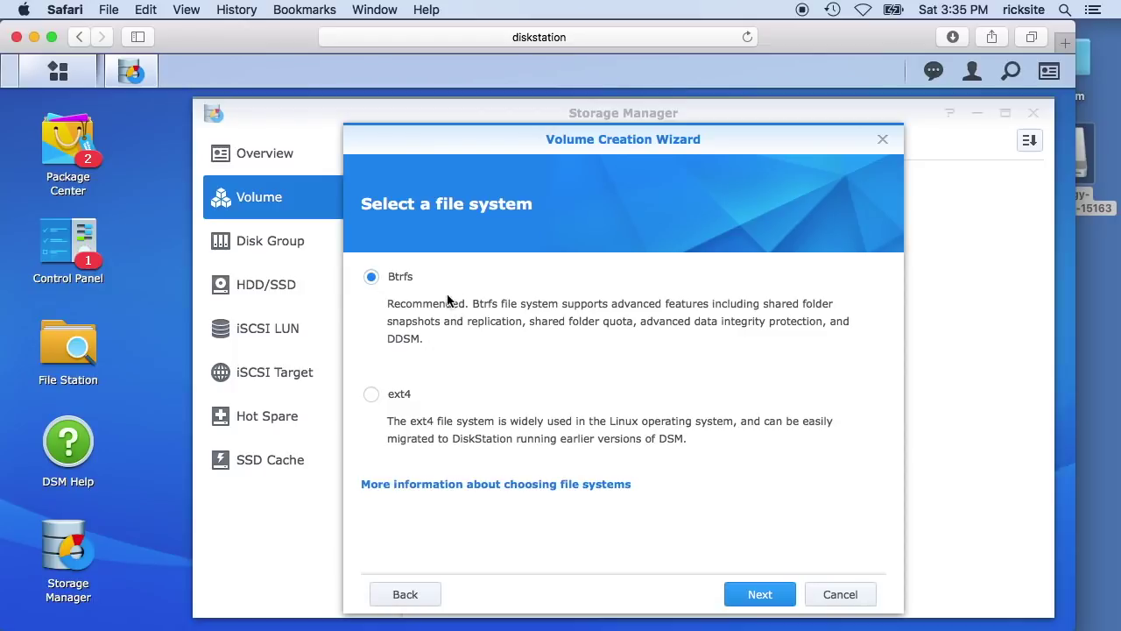
left_click(776, 590)
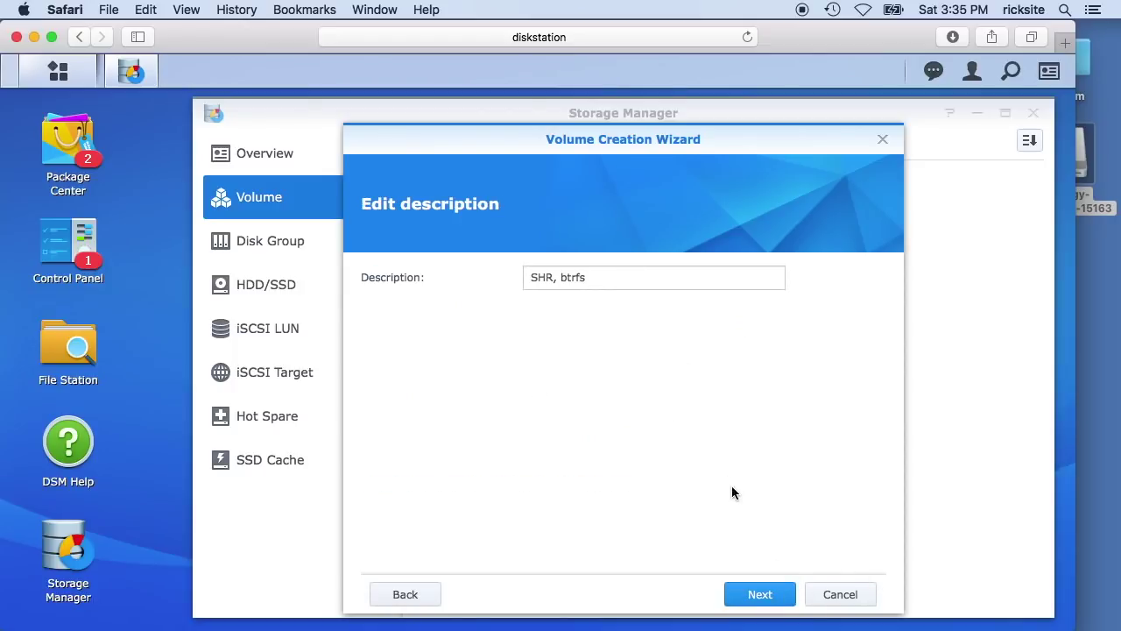
left_click(765, 592)
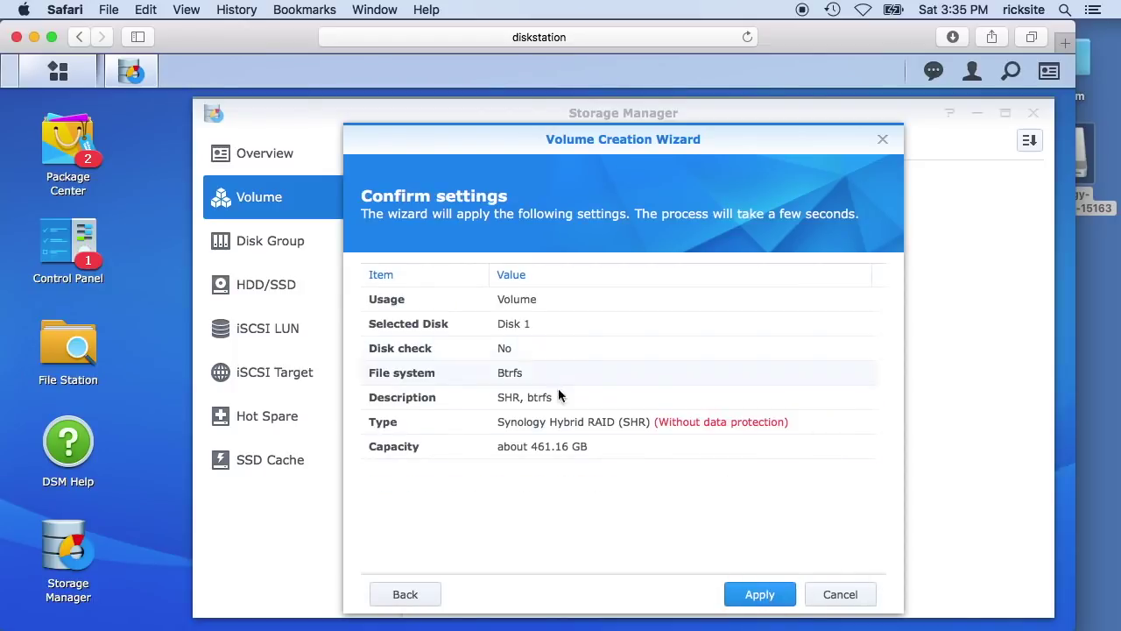
left_click(758, 595)
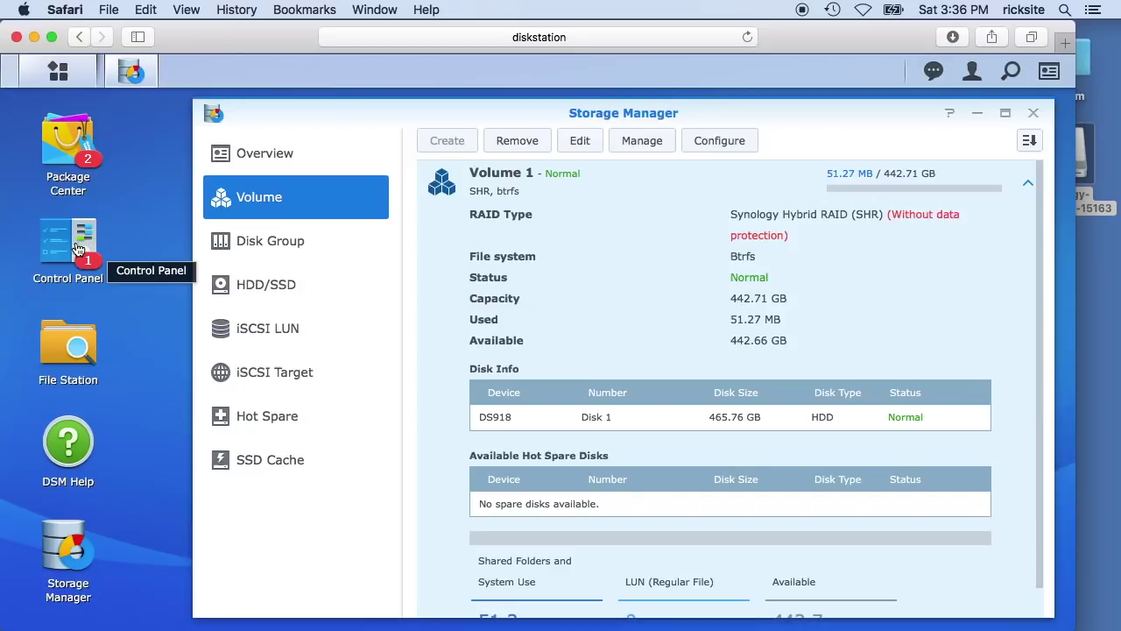
- Open File Station, start a new shared folder, then cancel and discard the unsaved form
left_click(71, 354)
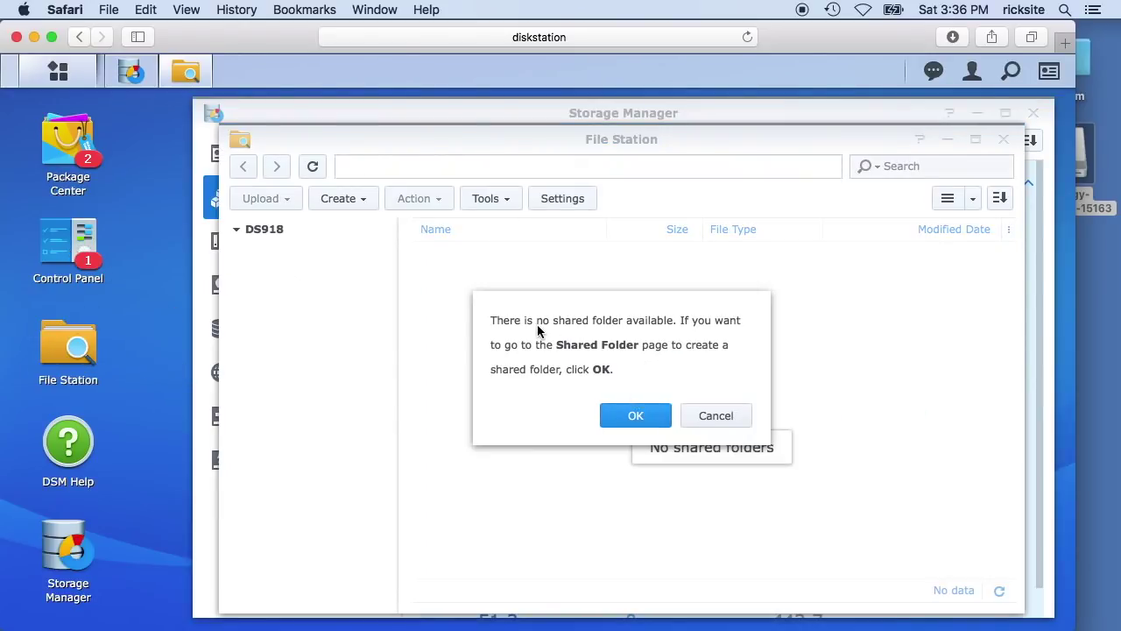
left_click(635, 415)
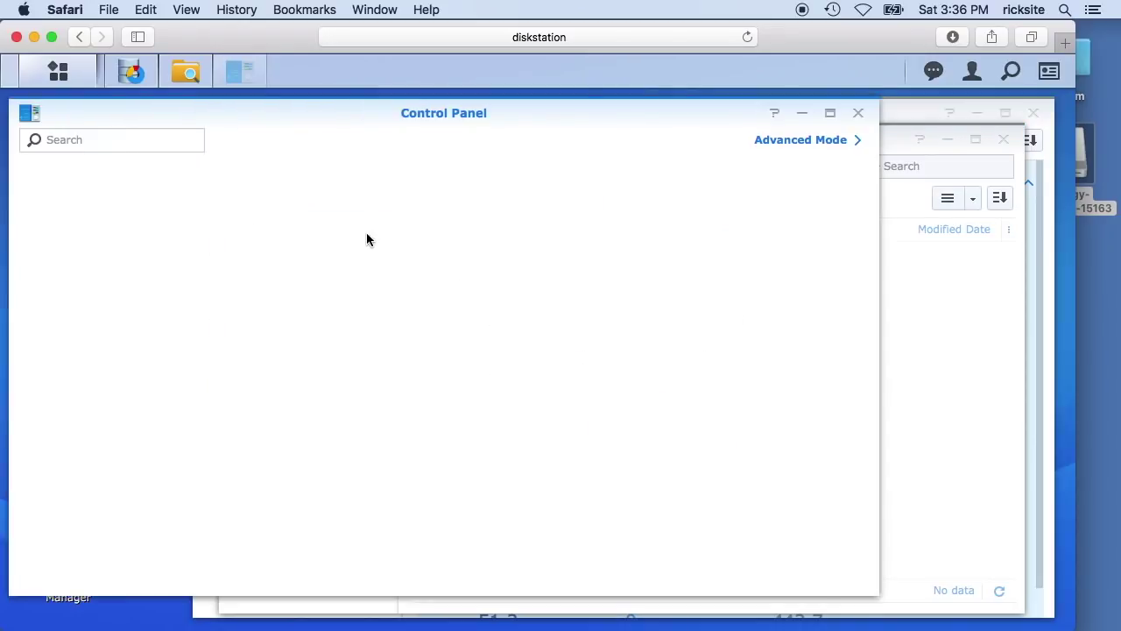
left_click(758, 575)
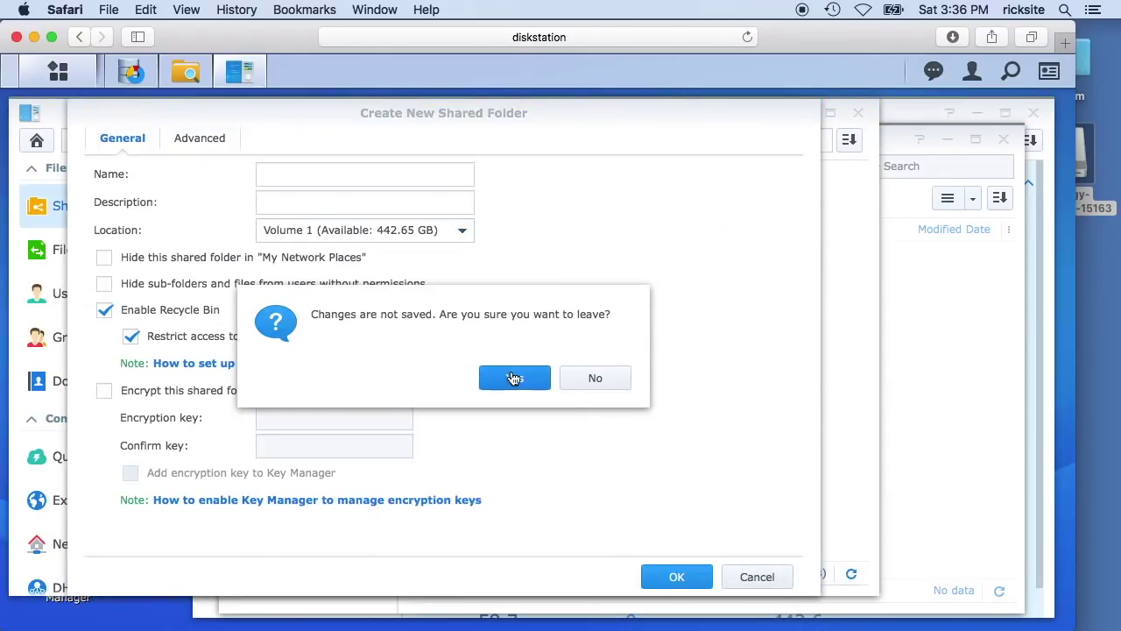
left_click(514, 378)
- Close the Control Panel, File Station and Storage Manager windows, then reopen Control Panel
left_click(859, 112)
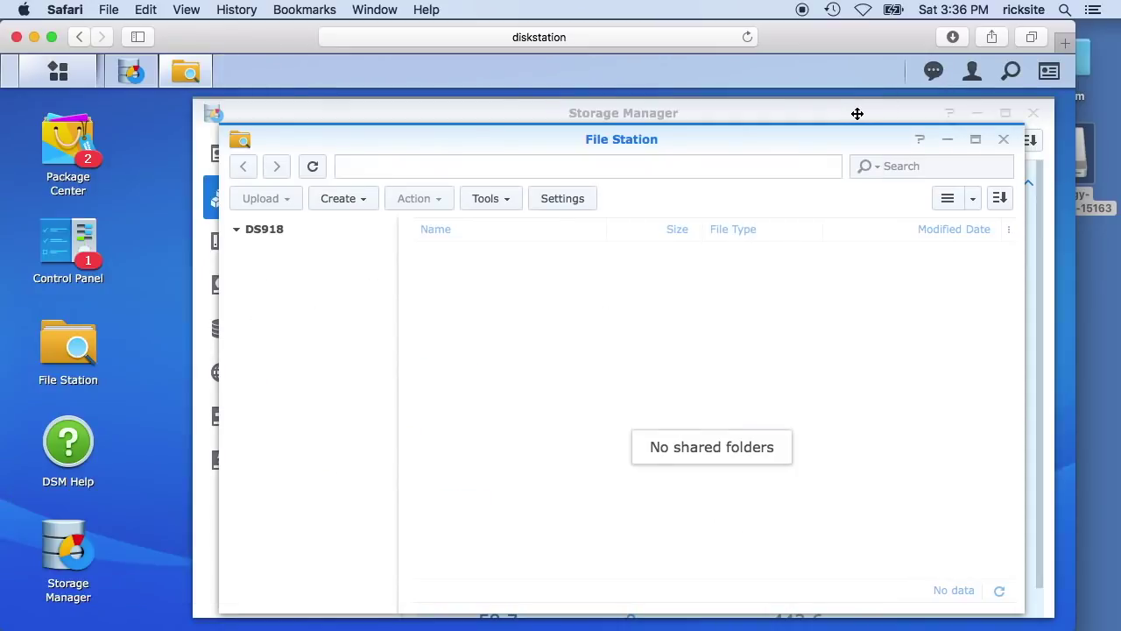
left_click(1004, 140)
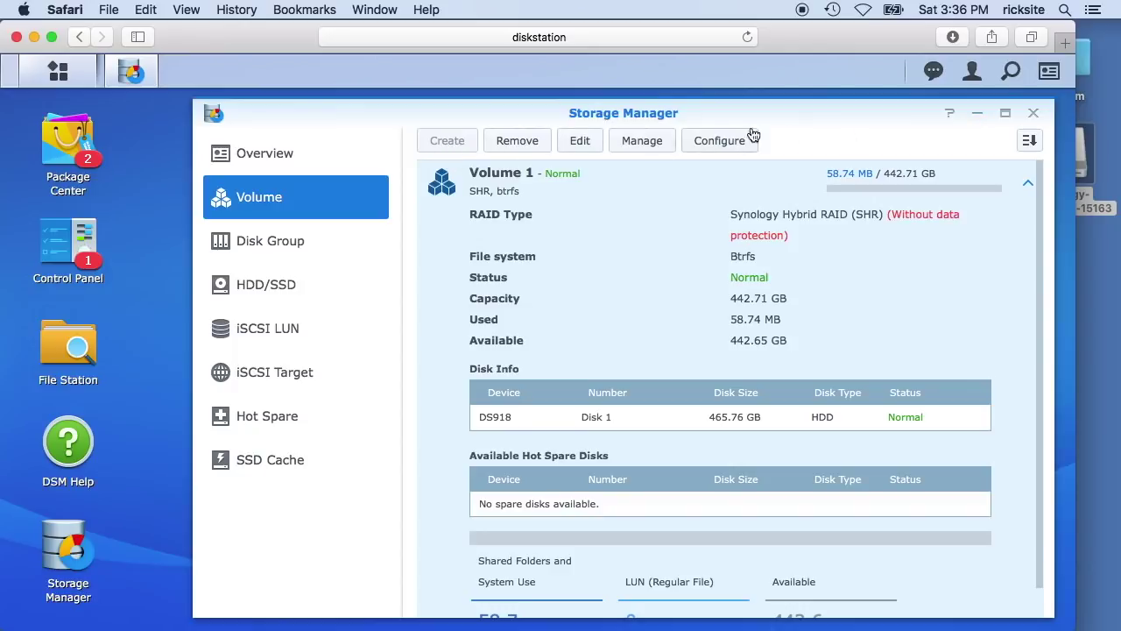
left_click(1033, 113)
left_click(61, 285)
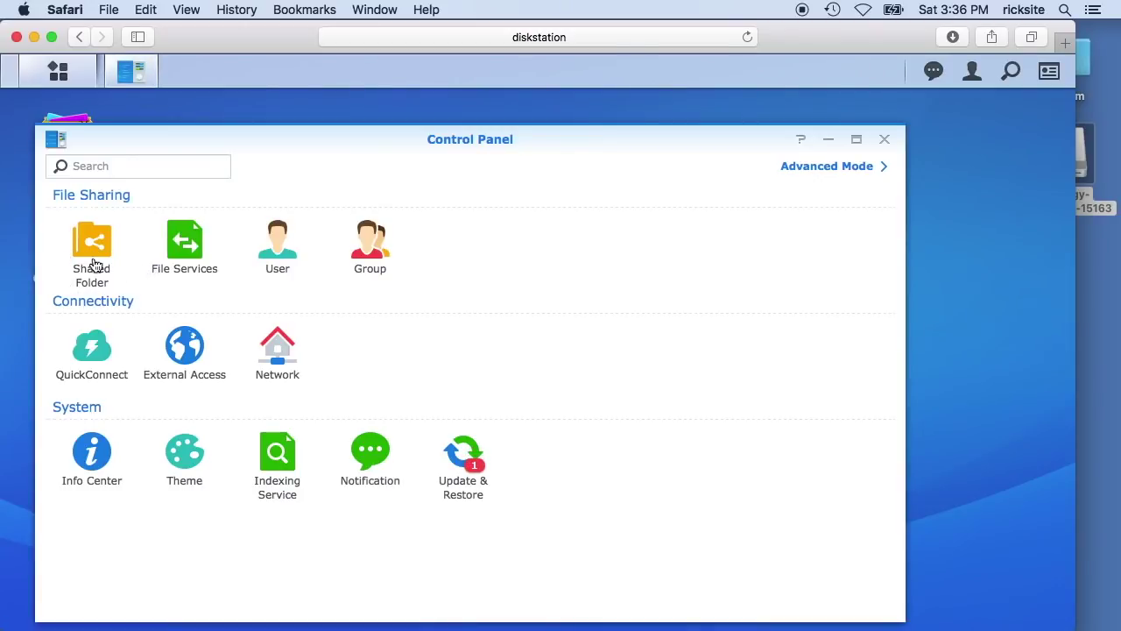
- Start a new shared folder in Shared Folder settings and name it DS_Share
left_click(96, 248)
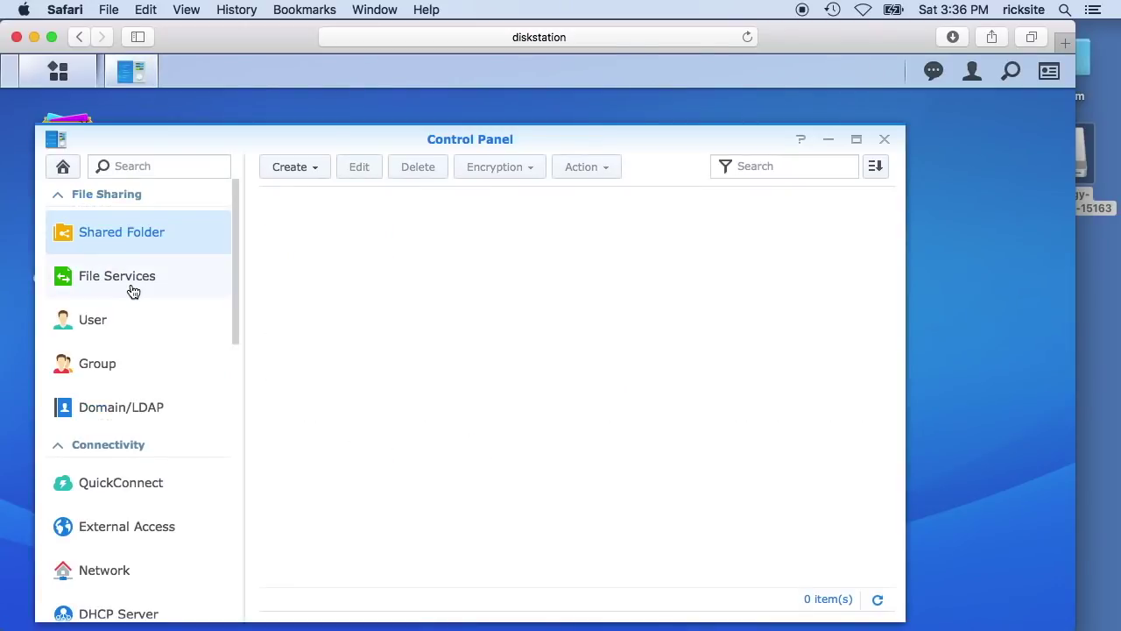
left_click(305, 168)
left_click(299, 191)
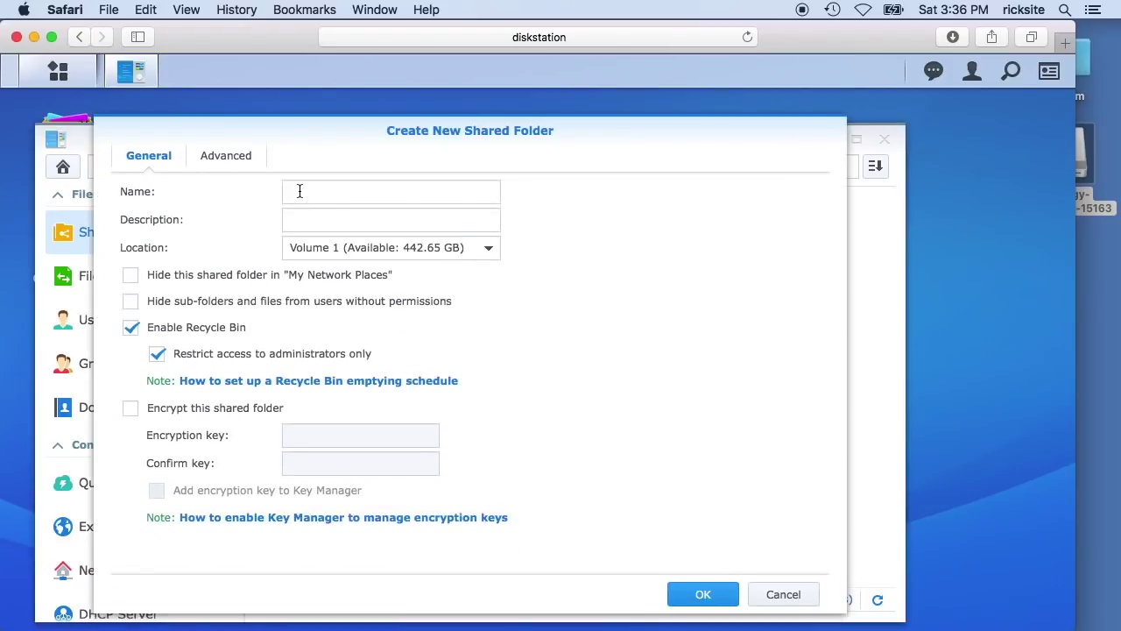
left_click(298, 197)
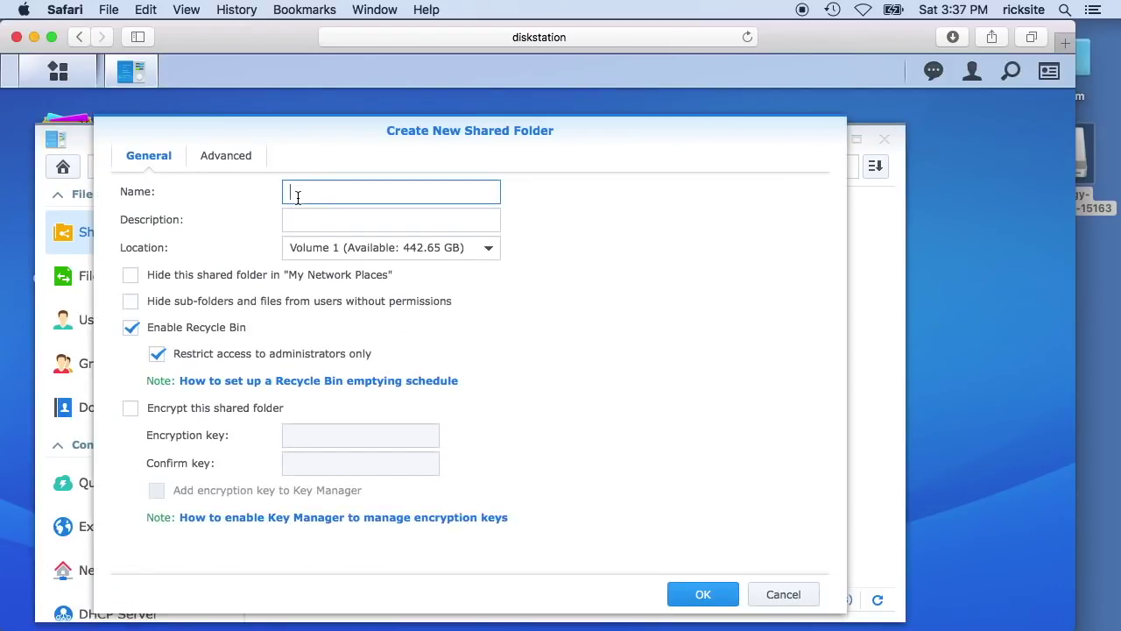
type("Net")
type("wor")
type("kS")
key("super+a")
type("DSS")
type("Share")
- Keep Volume 1 as location, disable the recycle bin, and review the Advanced options
left_click(375, 248)
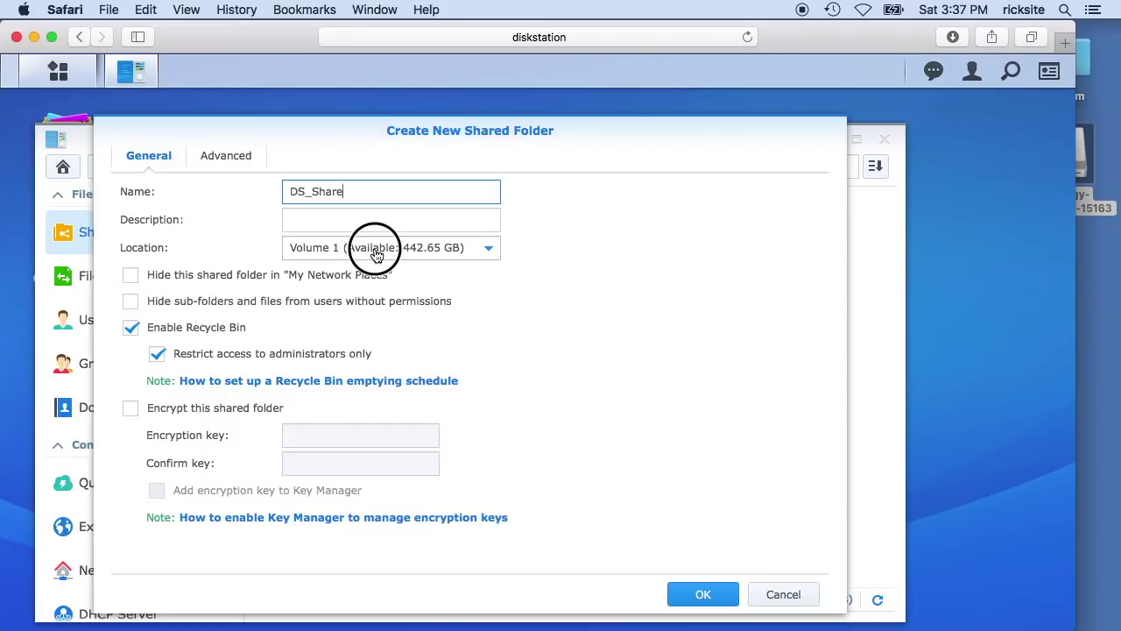
left_click(432, 285)
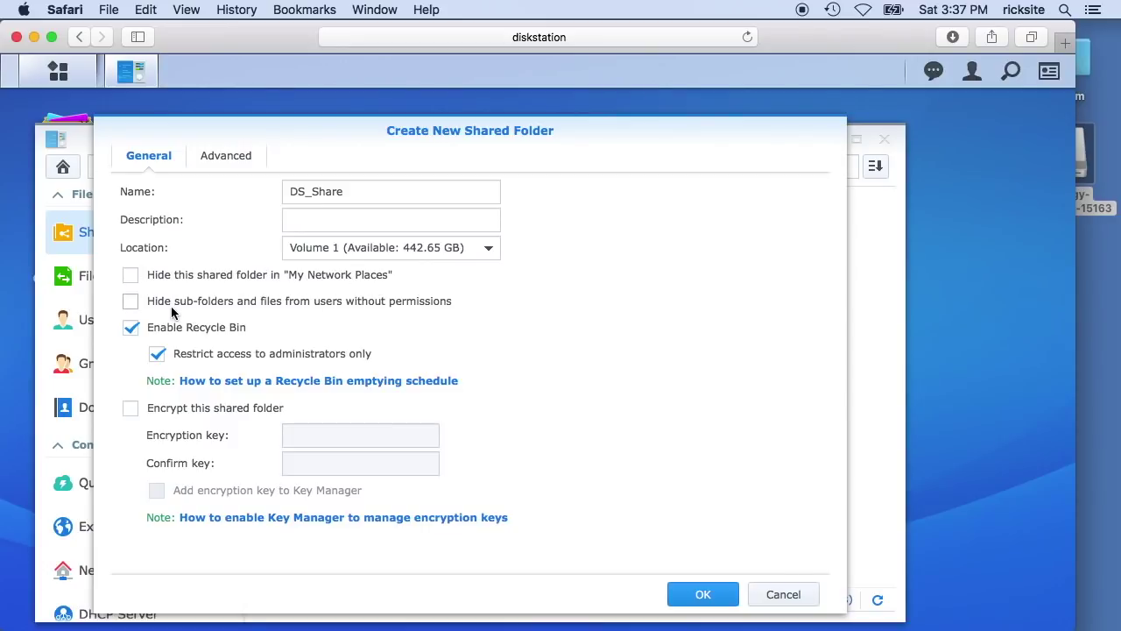
left_click(130, 328)
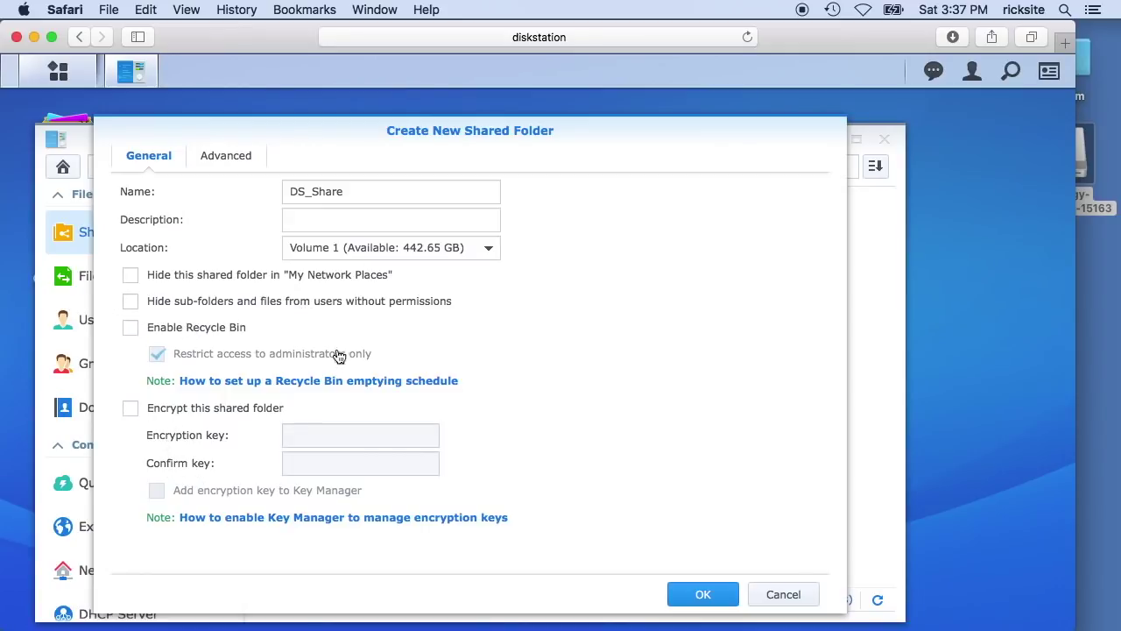
left_click(225, 157)
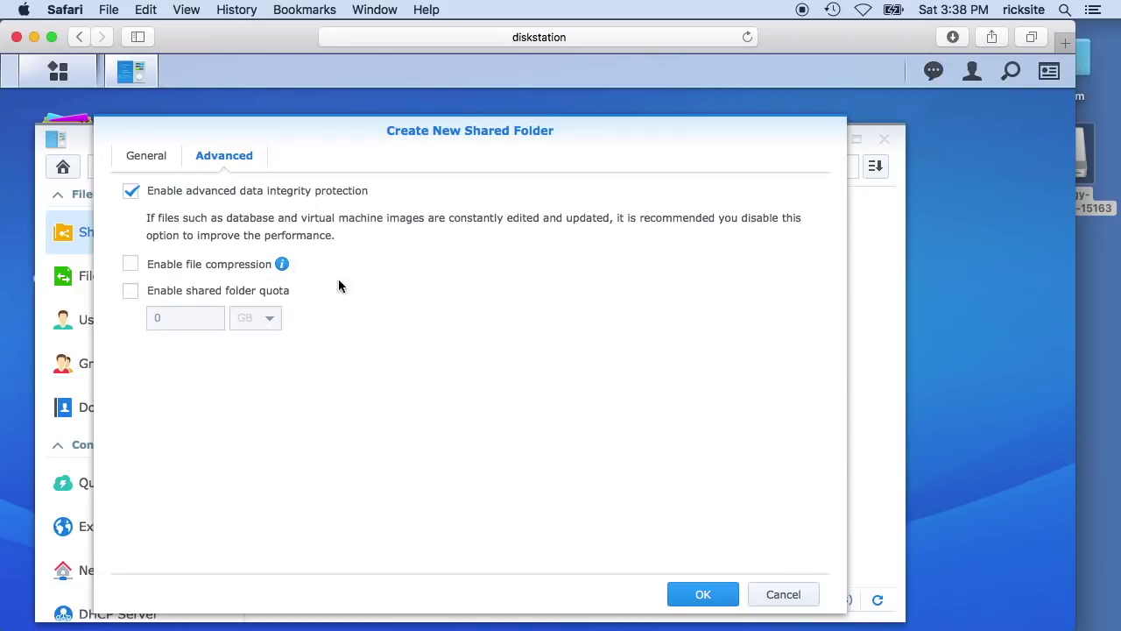
left_click(145, 156)
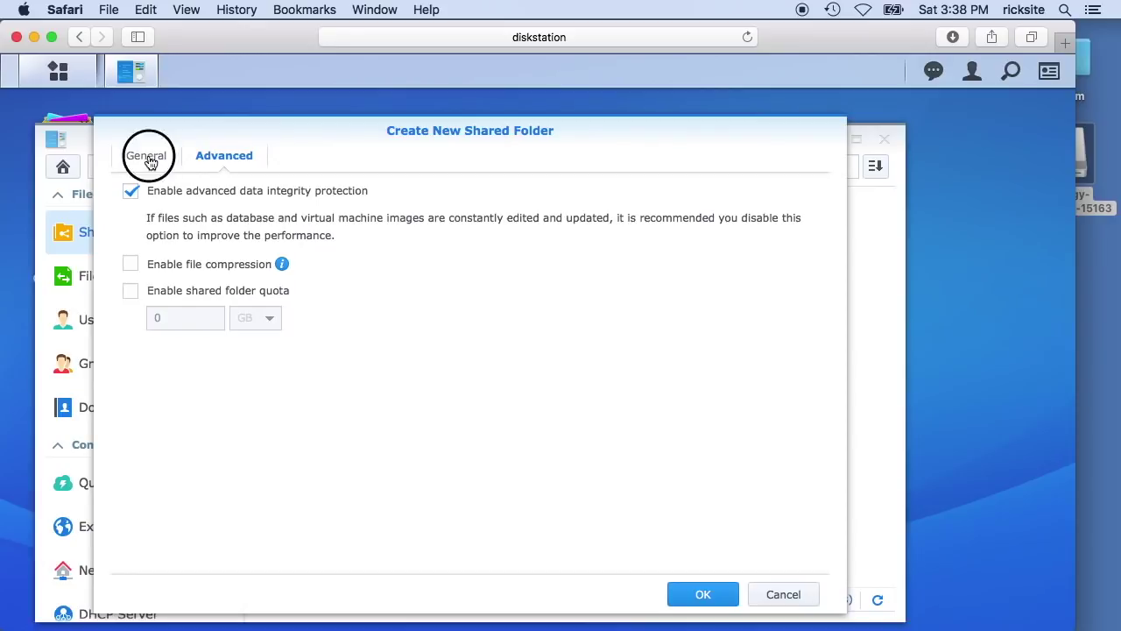
- Create DS_Share with default permissions, then apply File Services with SMB enabled
left_click(705, 594)
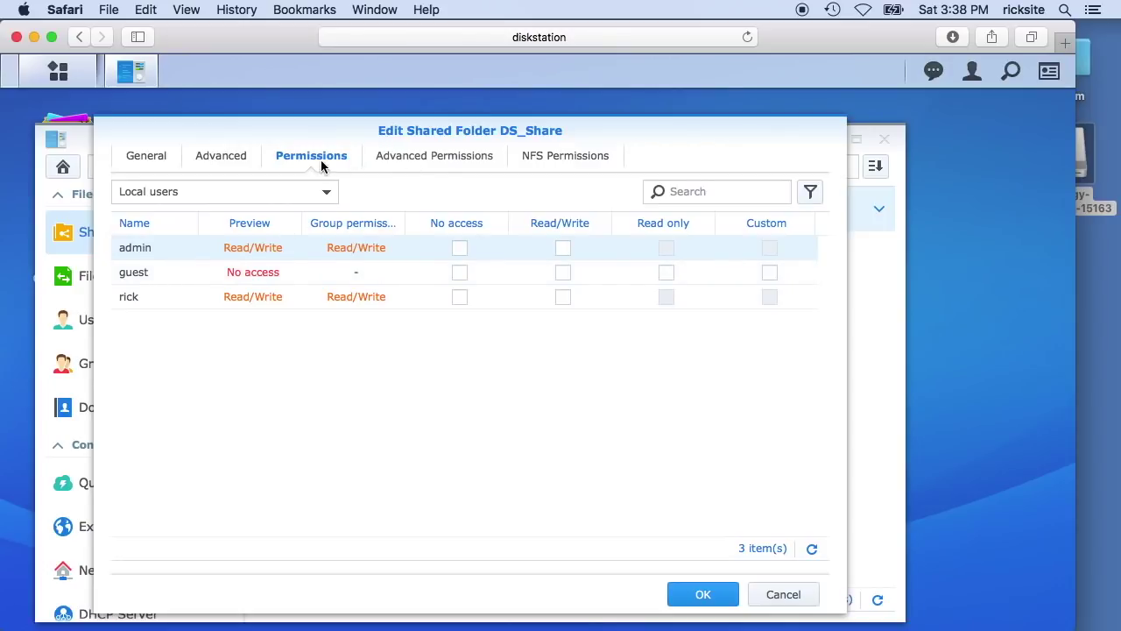
left_click(712, 595)
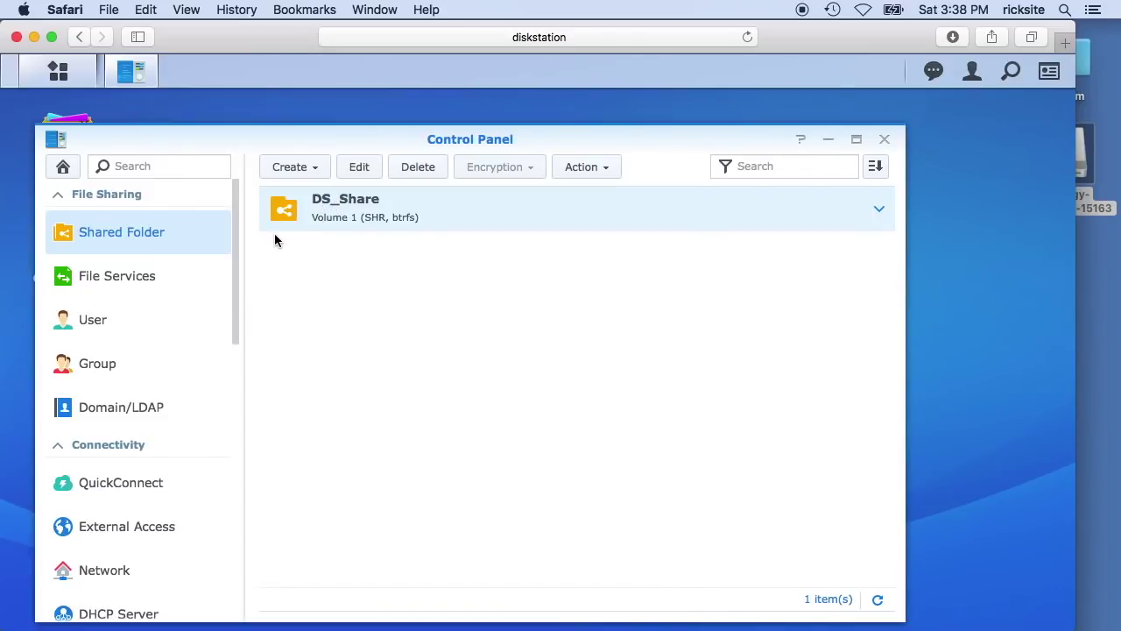
left_click(127, 282)
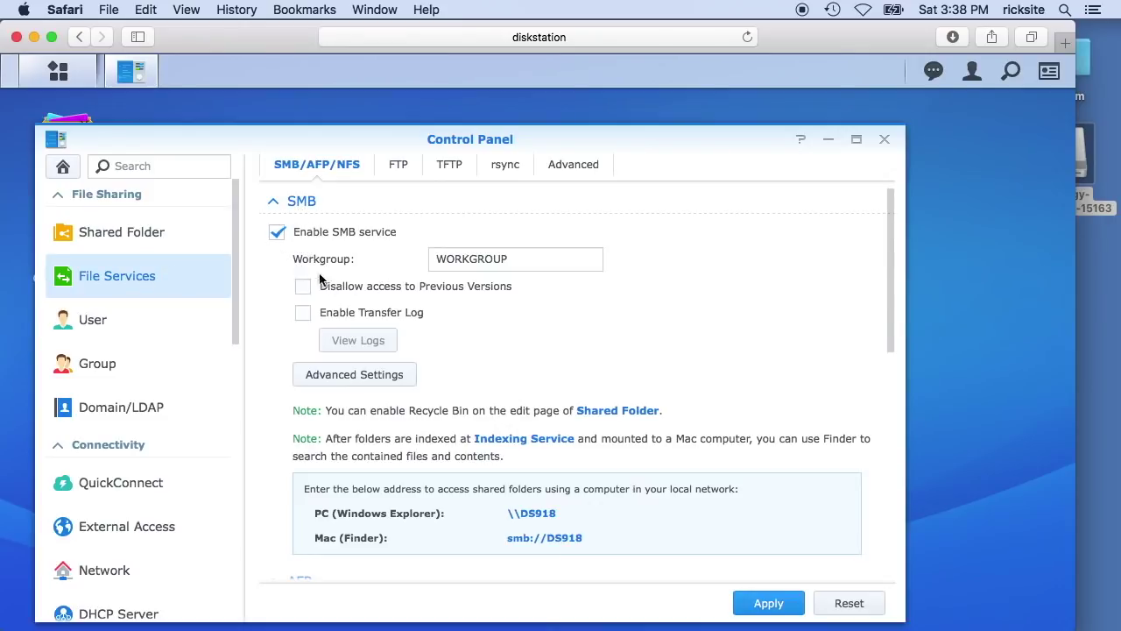
scroll(458, 341, "down", 2)
scroll(458, 342, "up", 5)
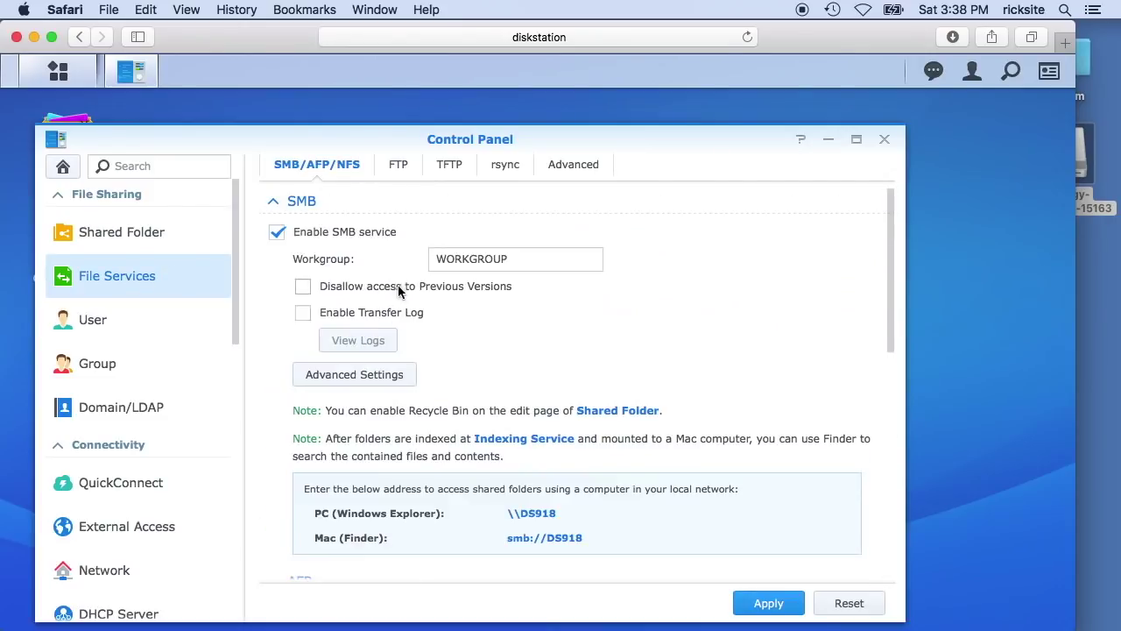
left_click(768, 604)
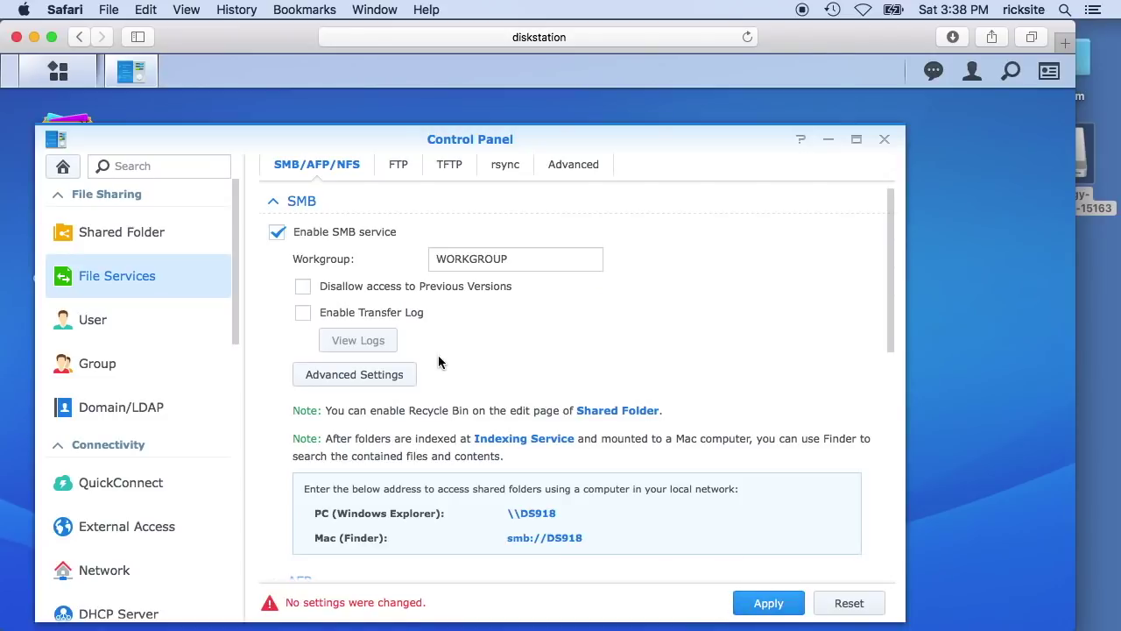
- Close Control Panel, minimize Safari, and close the disk image window in Finder
left_click(885, 139)
left_click(34, 37)
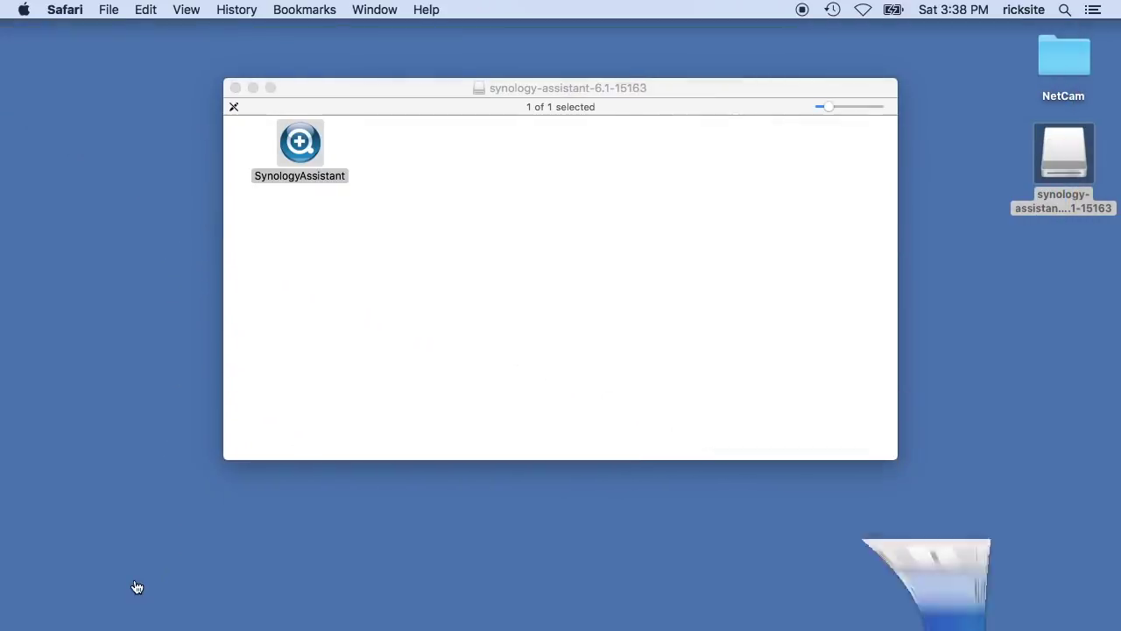
left_click(108, 612)
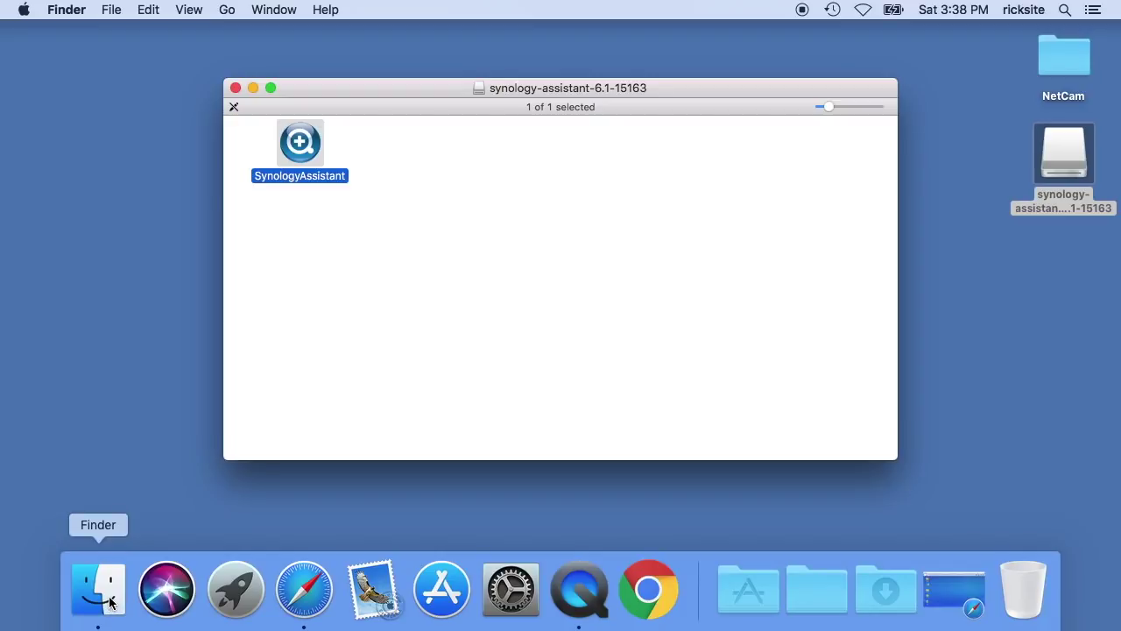
right_click(109, 612)
left_click(102, 600)
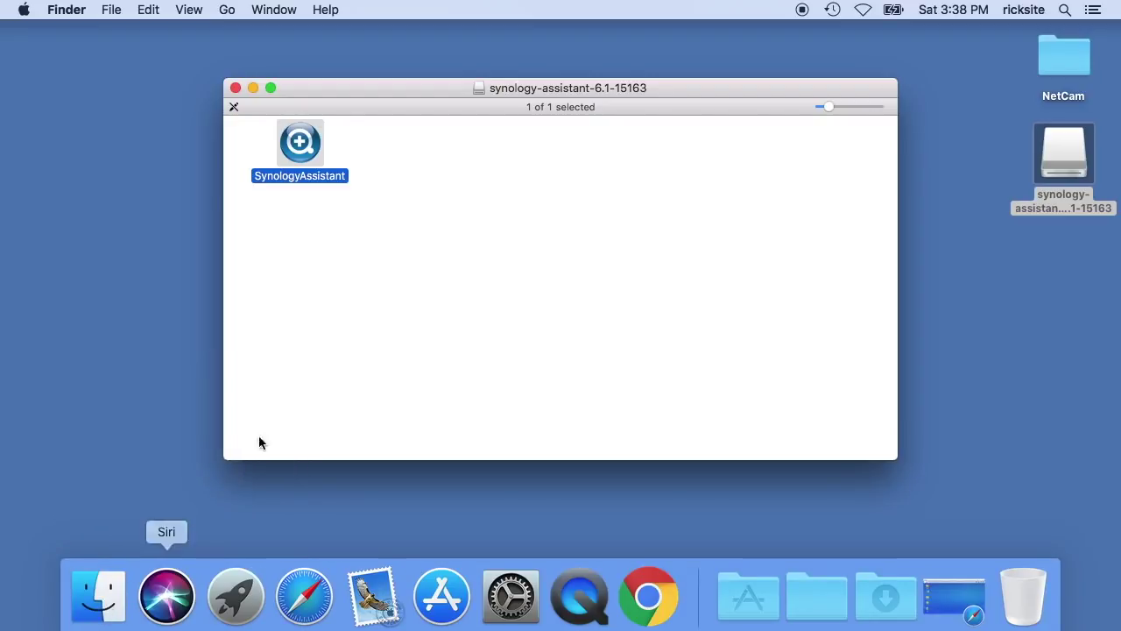
key("super+w")
- Open a new Finder window, enlarge it to look around, then close it
key("super+n")
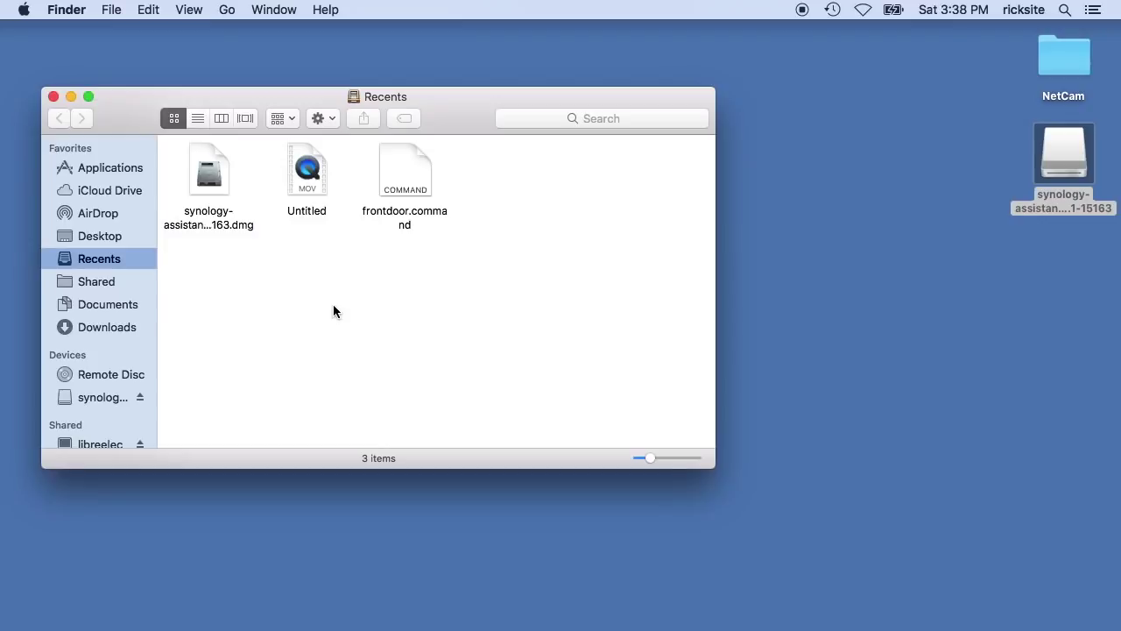
scroll(136, 331, "down", 3)
scroll(136, 331, "down", 1)
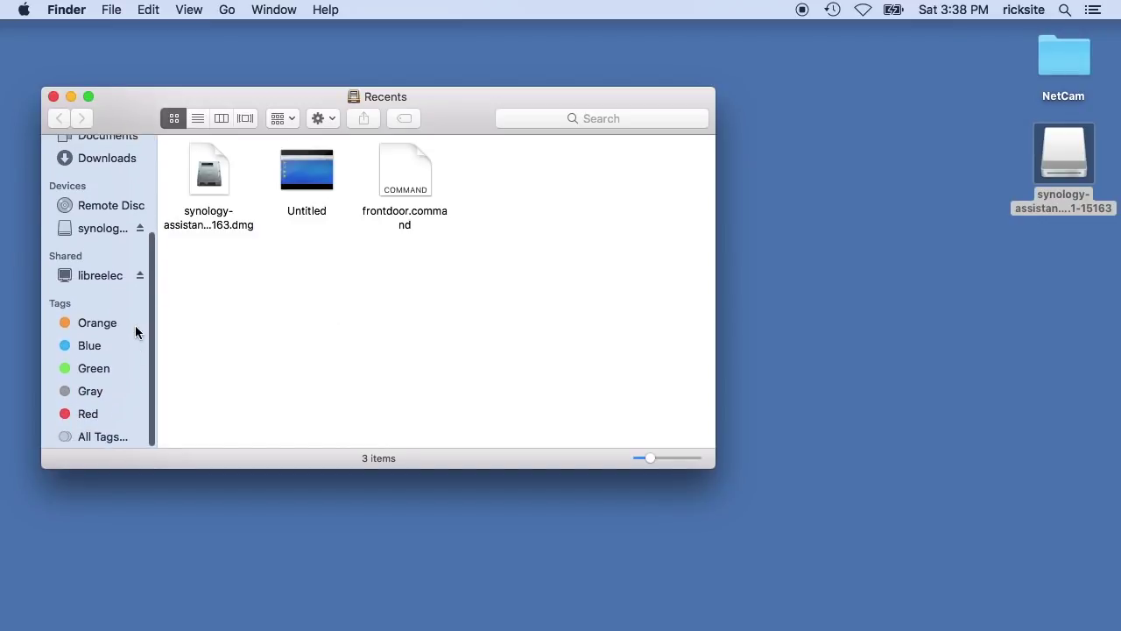
left_click_drag(714, 467, 865, 604)
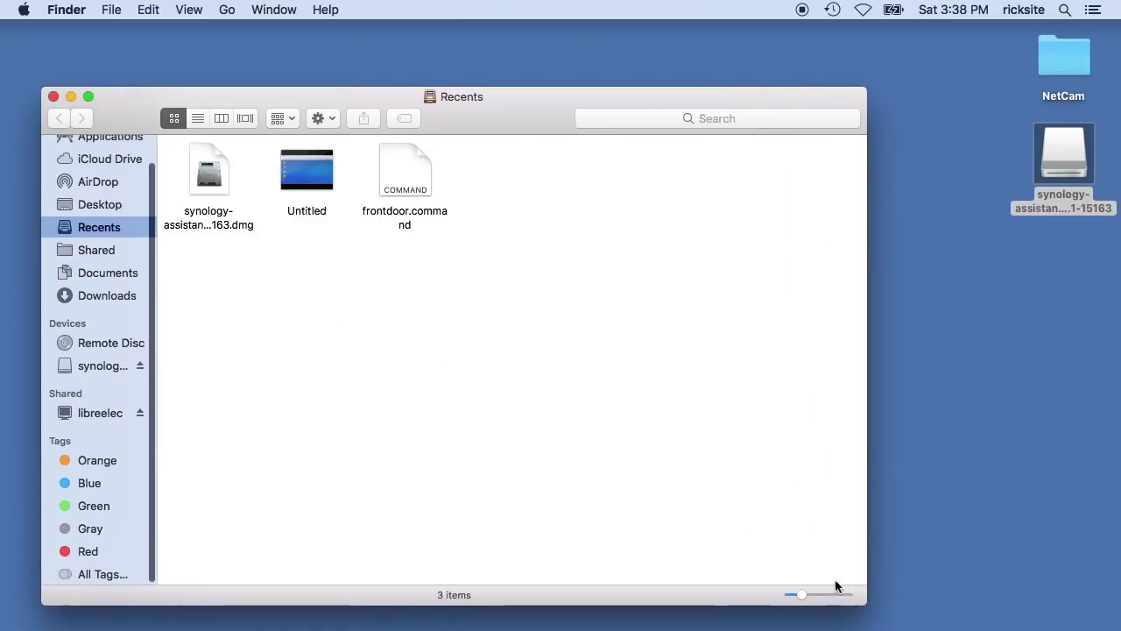
scroll(88, 333, "up", 3)
scroll(74, 334, "up", 1)
scroll(74, 335, "up", 2)
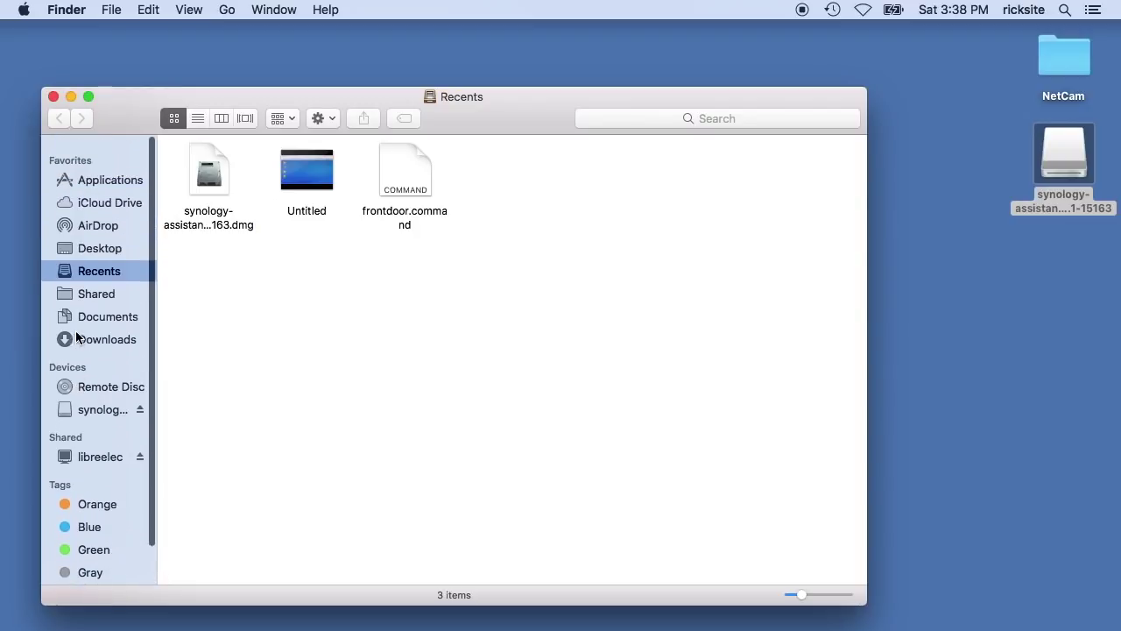
left_click(53, 96)
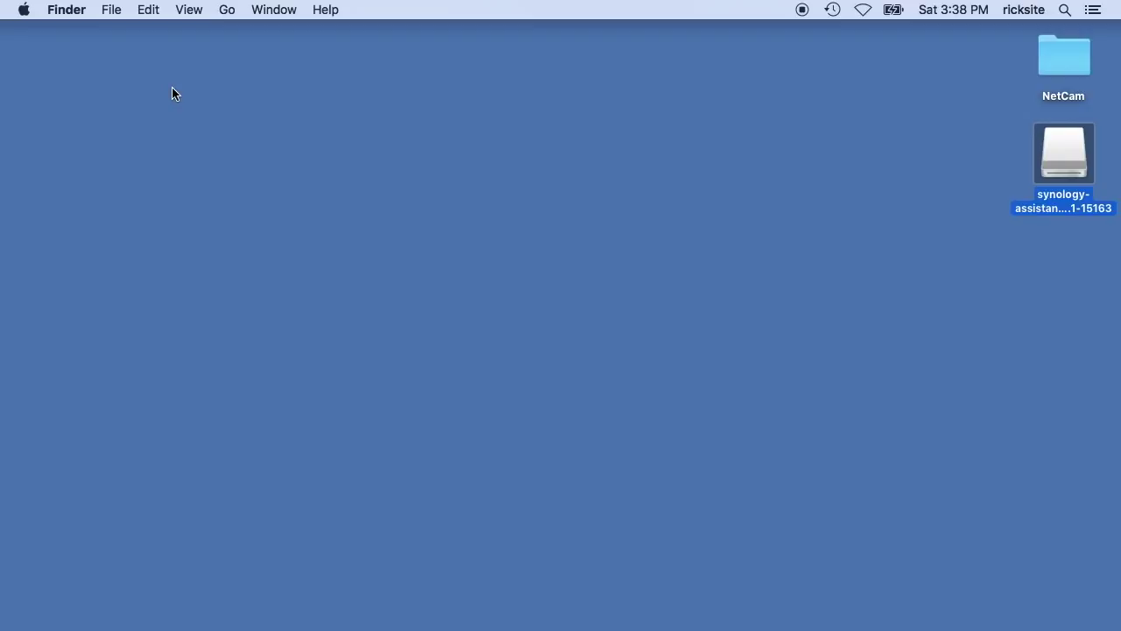
- Try Connect to Server, browse the network, then cancel the connection
left_click(225, 9)
left_click(294, 348)
left_click(633, 300)
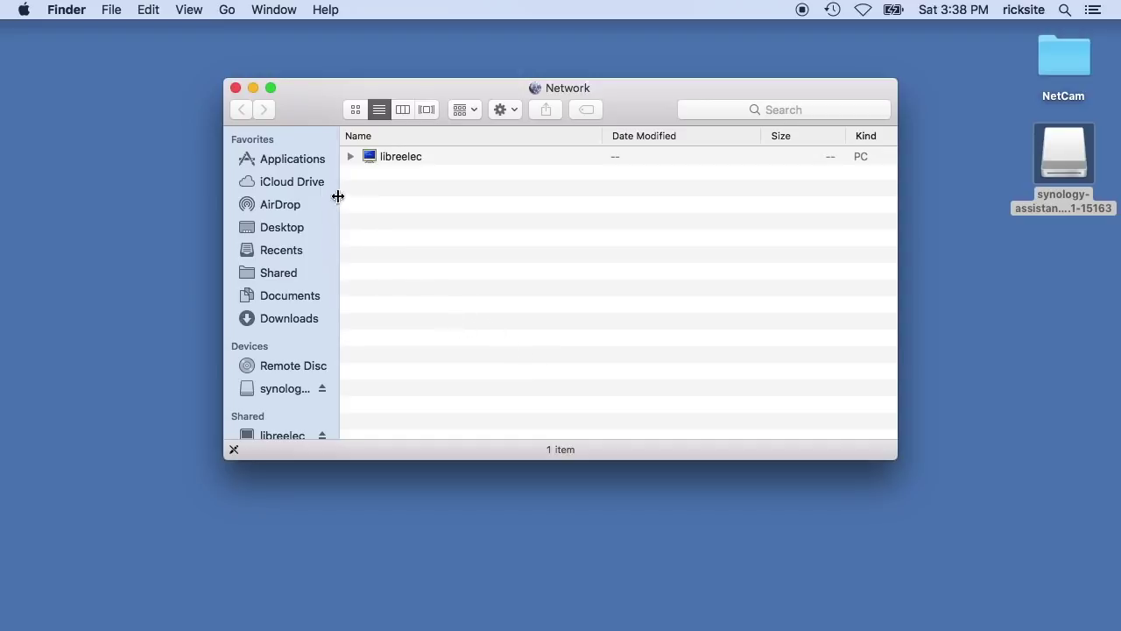
left_click(235, 88)
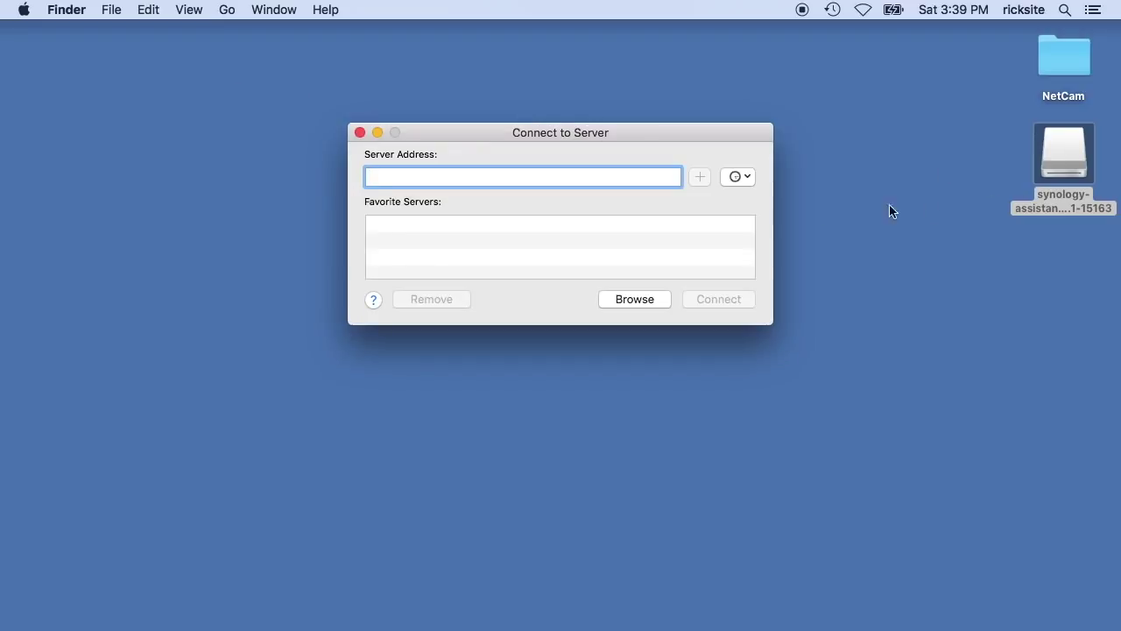
left_click(359, 132)
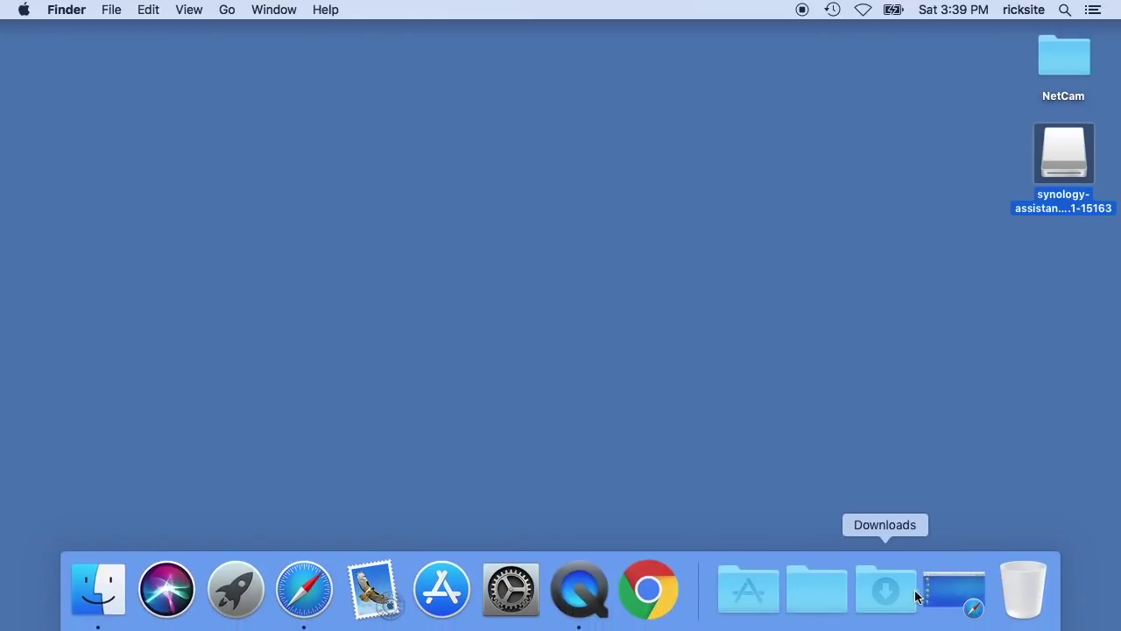
- Restore DSM and review the SMB settings under Control Panel File Services
left_click(950, 594)
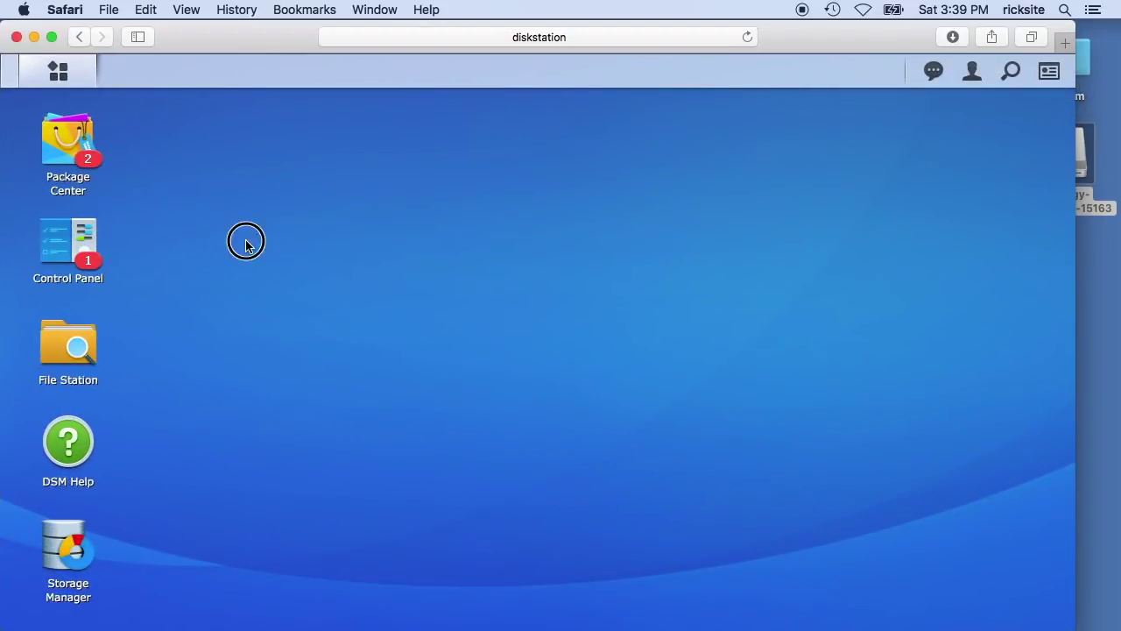
left_click(77, 242)
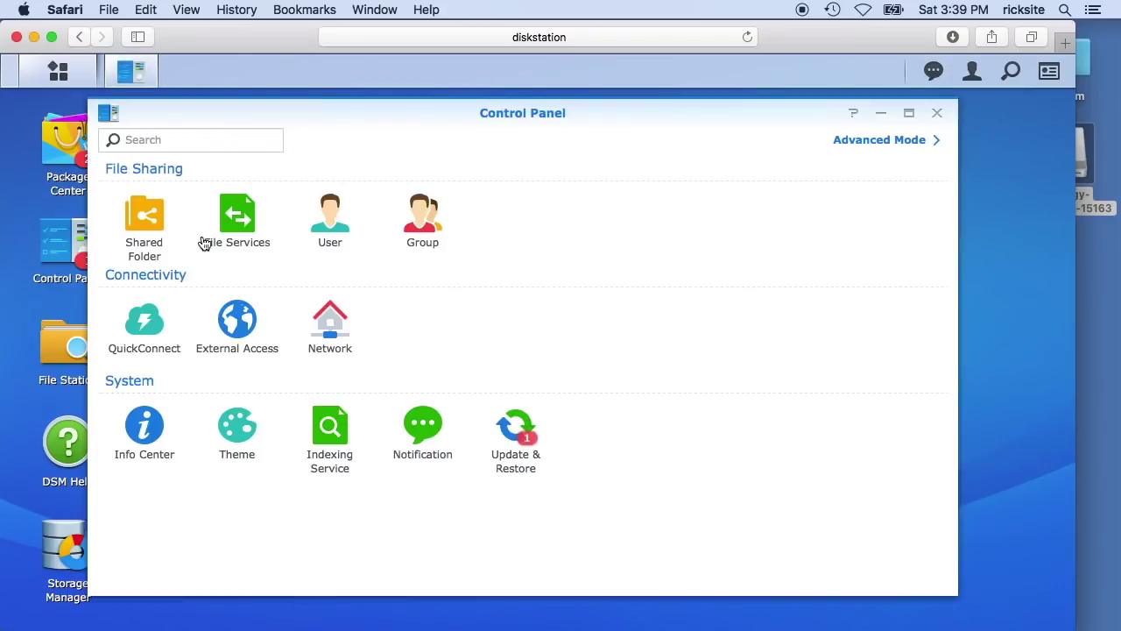
left_click(236, 229)
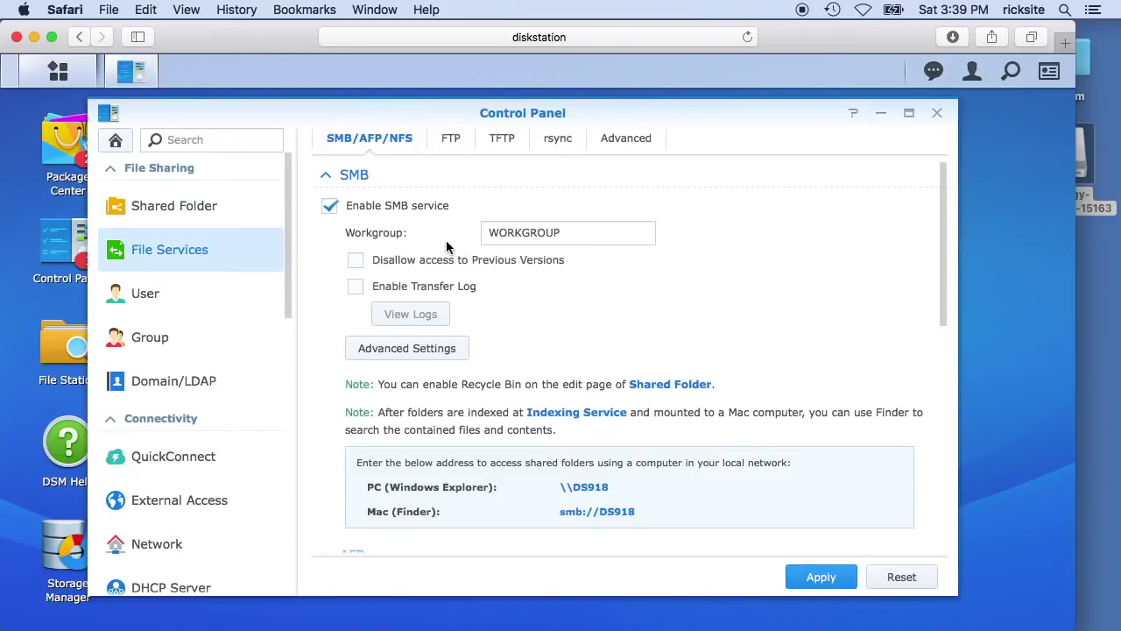
scroll(468, 289, "down", 1)
scroll(468, 289, "down", 5)
scroll(464, 290, "up", 6)
scroll(491, 294, "down", 4)
scroll(512, 303, "down", 1)
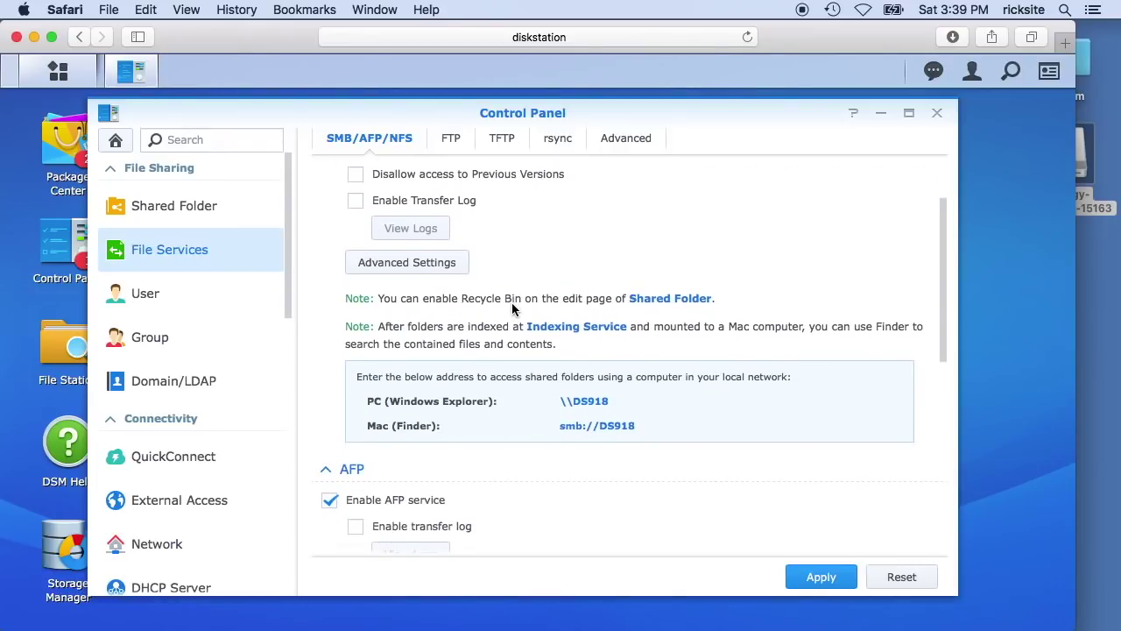
scroll(512, 303, "down", 2)
scroll(512, 303, "down", 1)
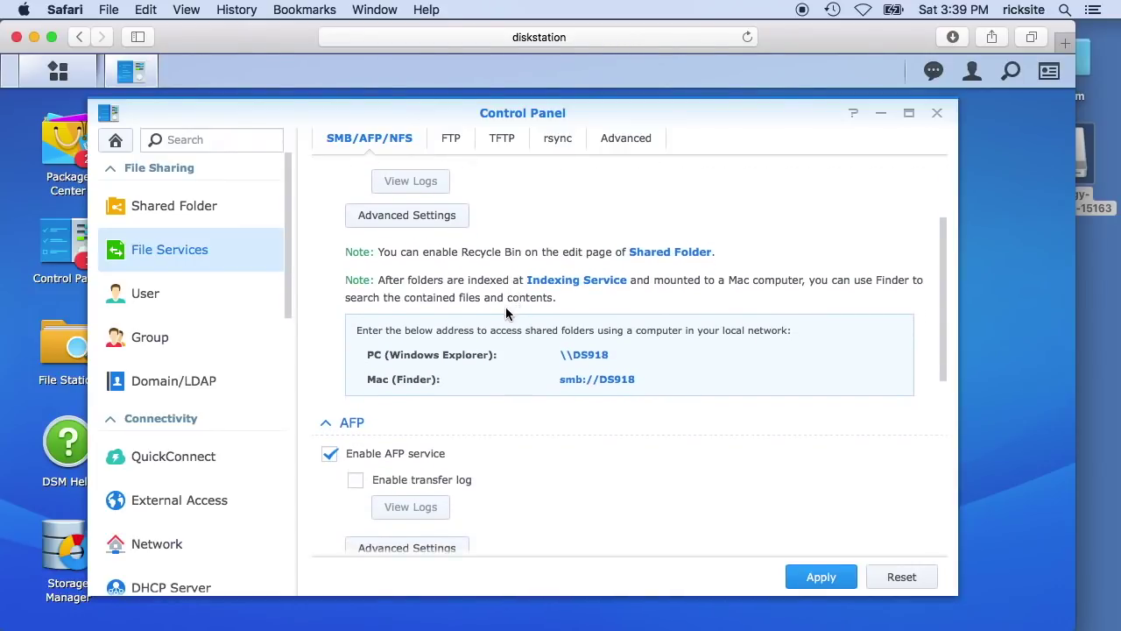
scroll(506, 314, "down", 2)
scroll(505, 311, "down", 2)
scroll(505, 311, "down", 10)
scroll(504, 311, "down", 3)
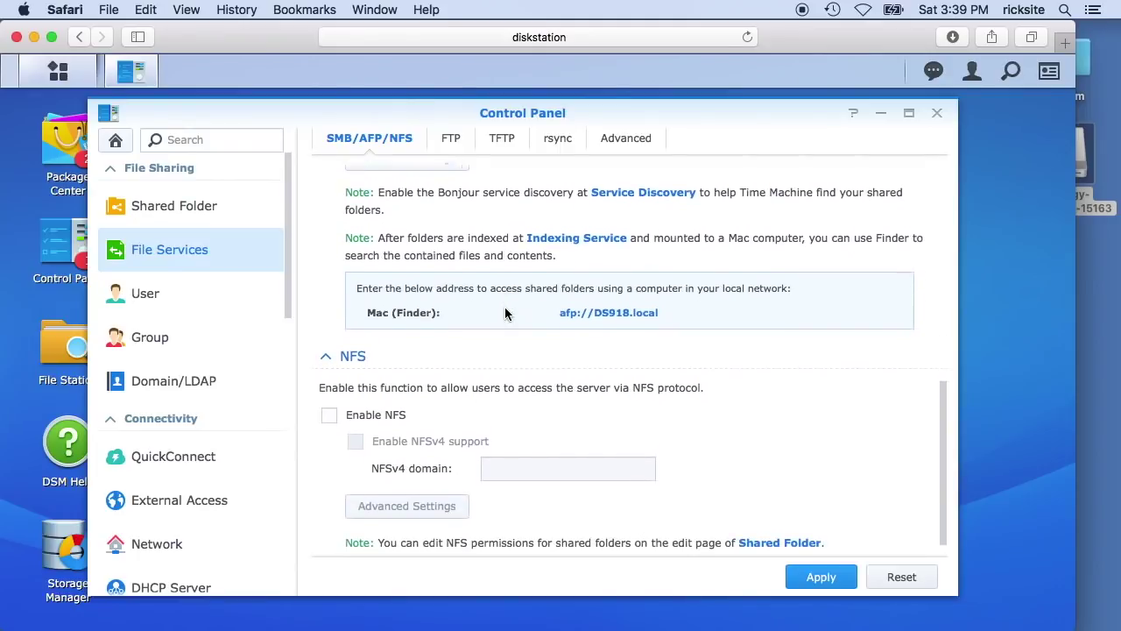
scroll(504, 314, "up", 15)
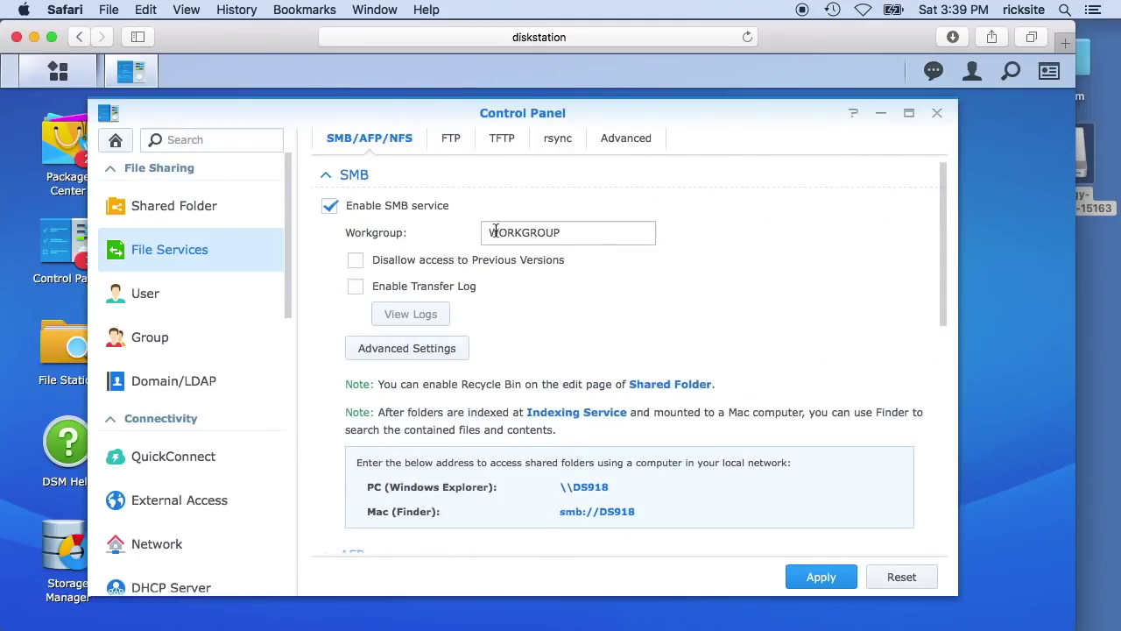
- Glance at the FTP tab, apply the unchanged SMB settings, and close Control Panel
left_click(452, 138)
left_click(375, 139)
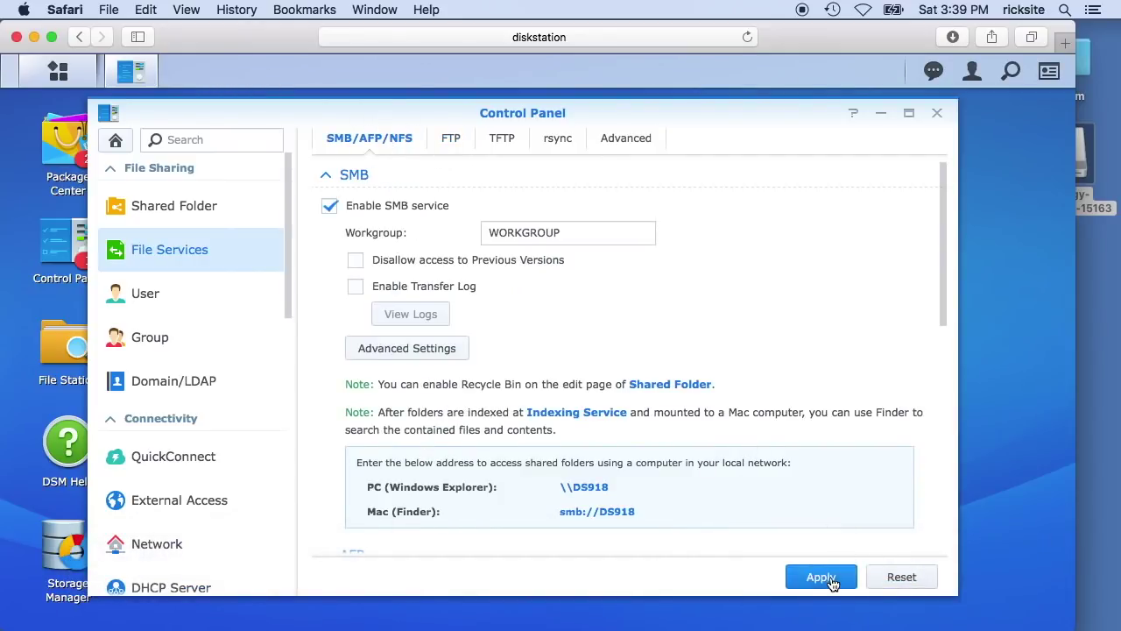
left_click(827, 576)
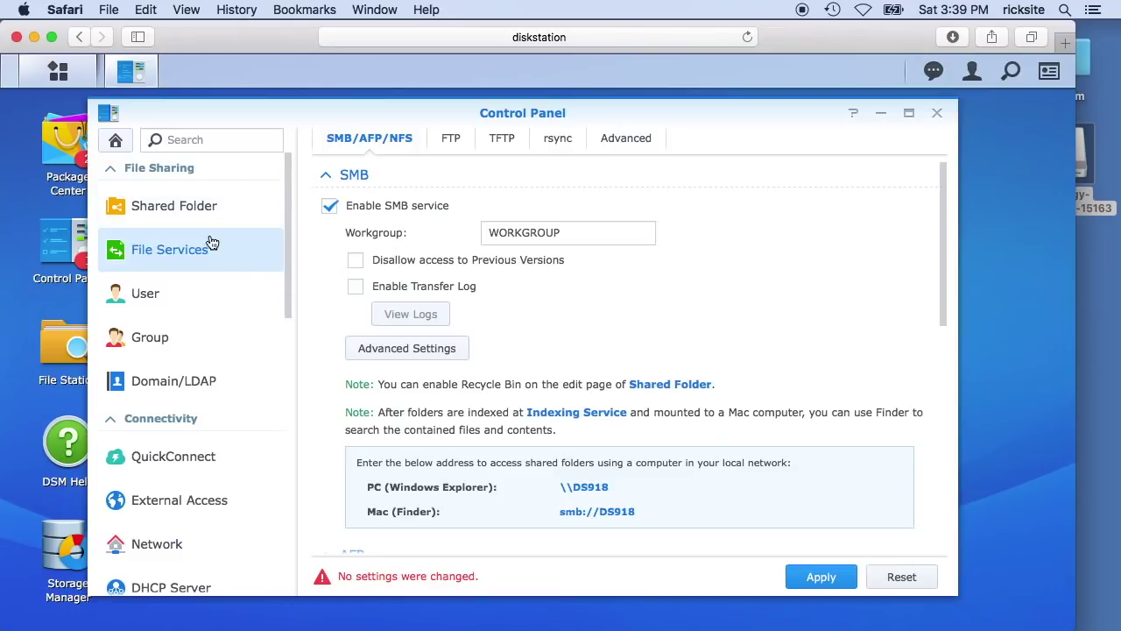
left_click(937, 112)
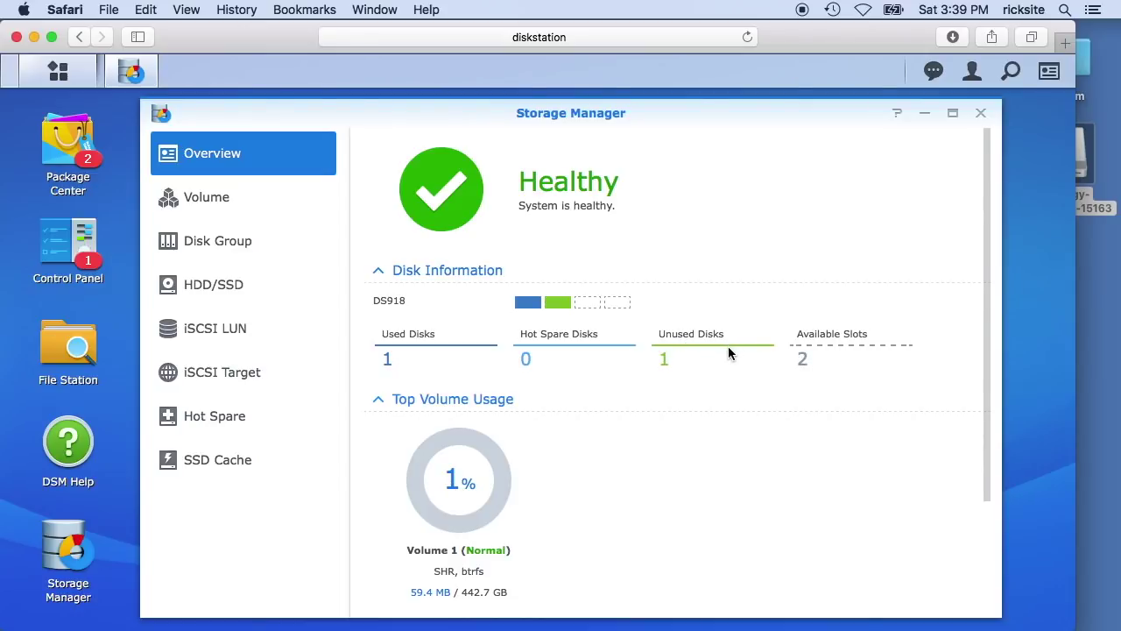
- Show Volume 1 details: an SHR volume on one disk without data protection
left_click(218, 201)
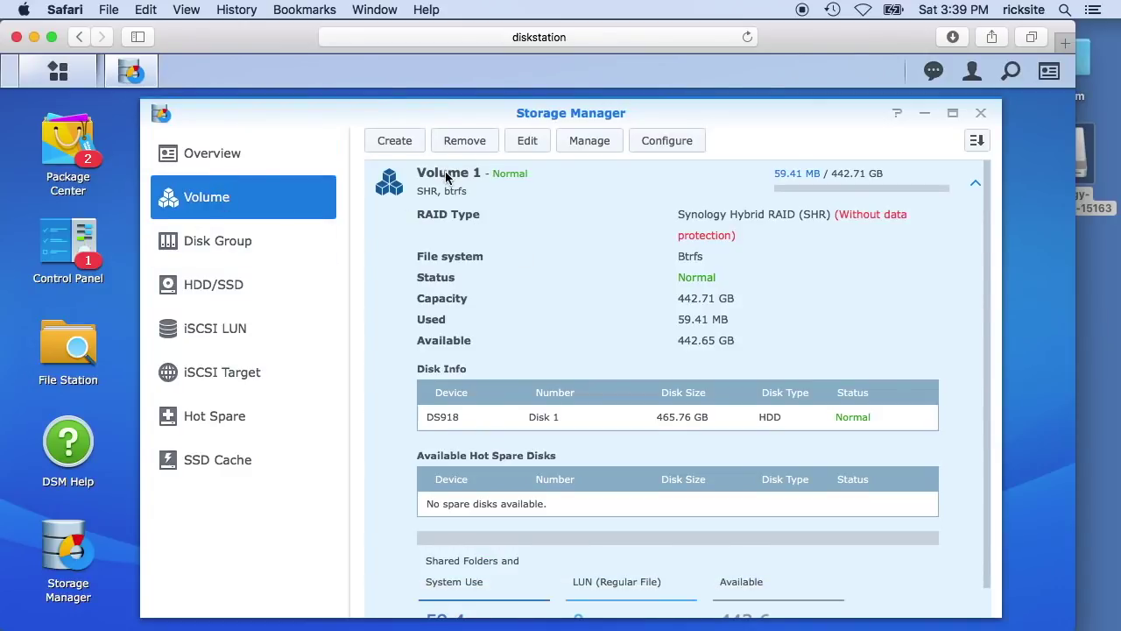
scroll(499, 204, "down", 1)
scroll(498, 204, "up", 1)
- Add Disk 2 to SHR Volume 1 via Manage, accepting that its data will be erased
left_click(589, 140)
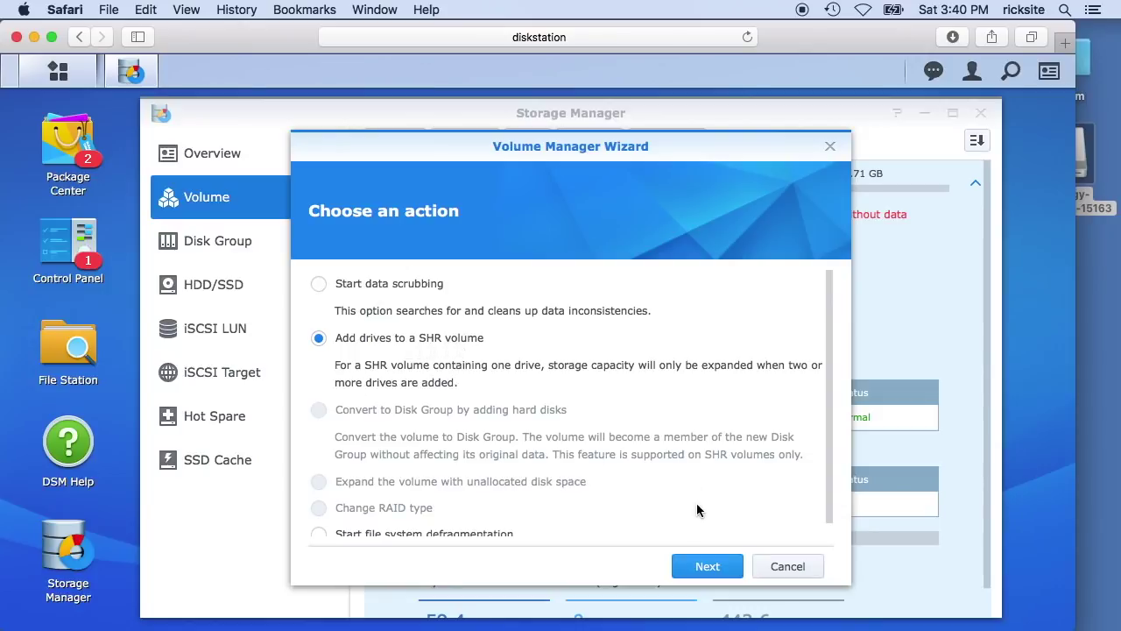
left_click(713, 568)
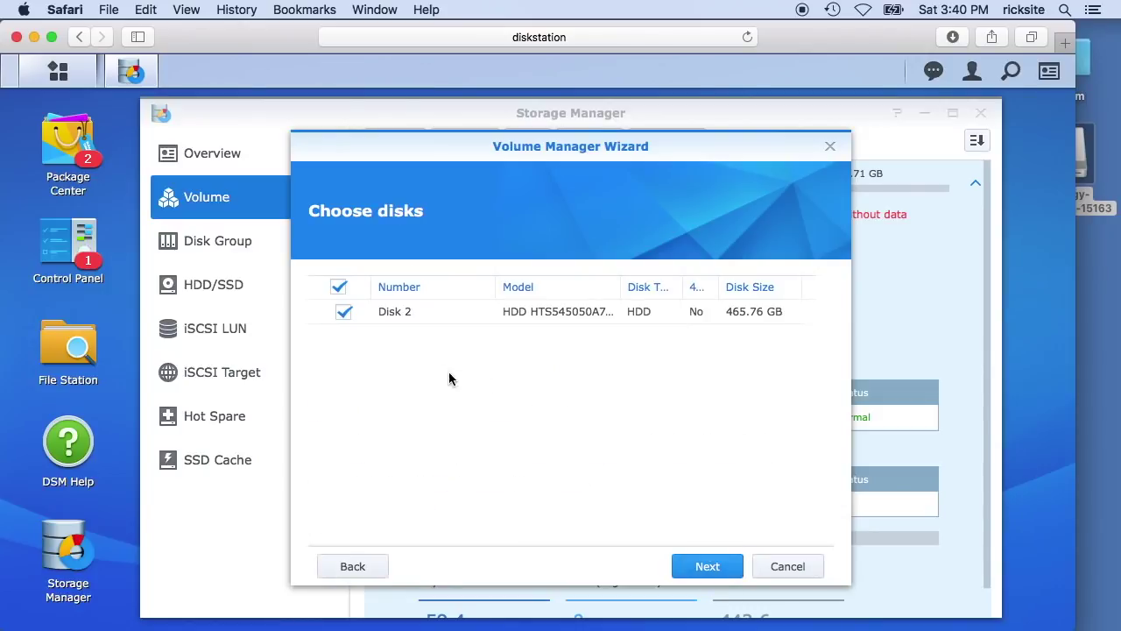
left_click(710, 567)
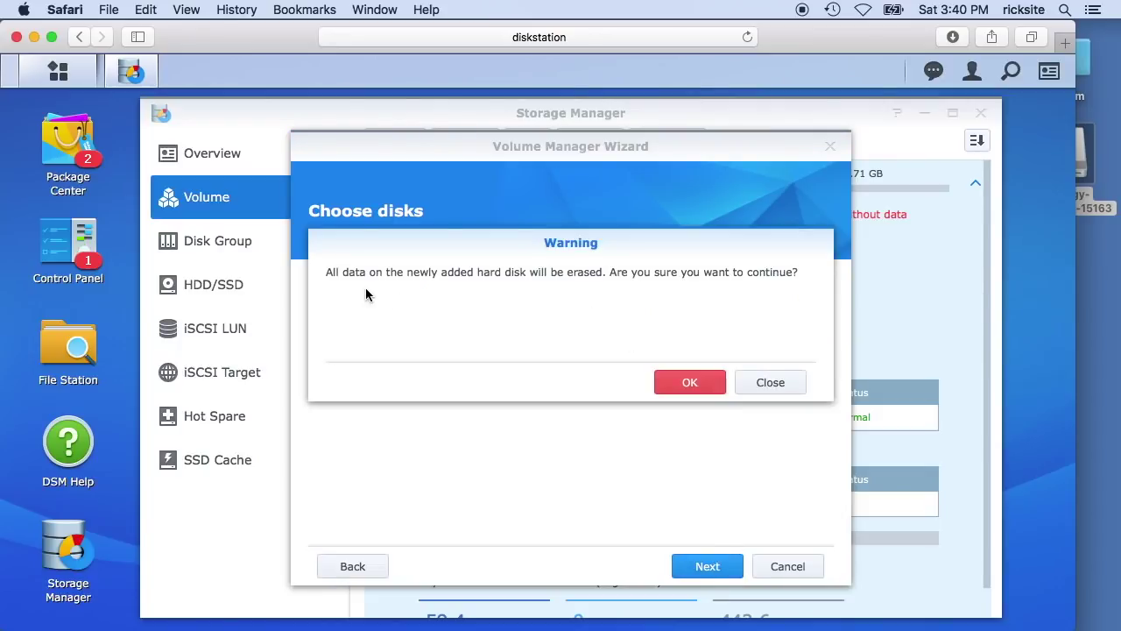
left_click(688, 381)
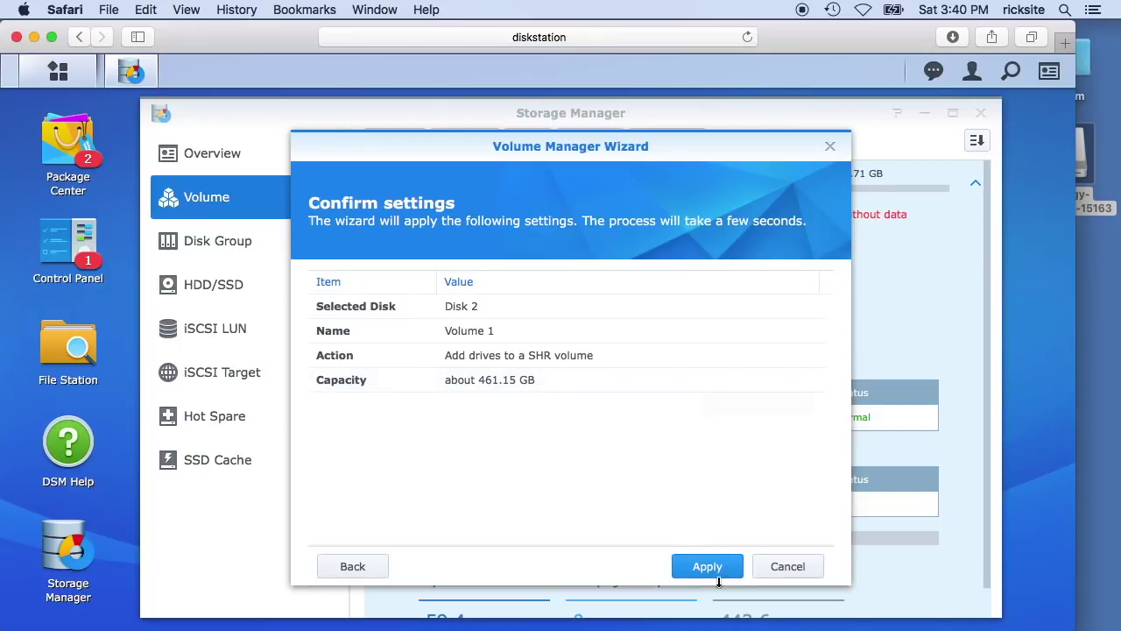
left_click(712, 566)
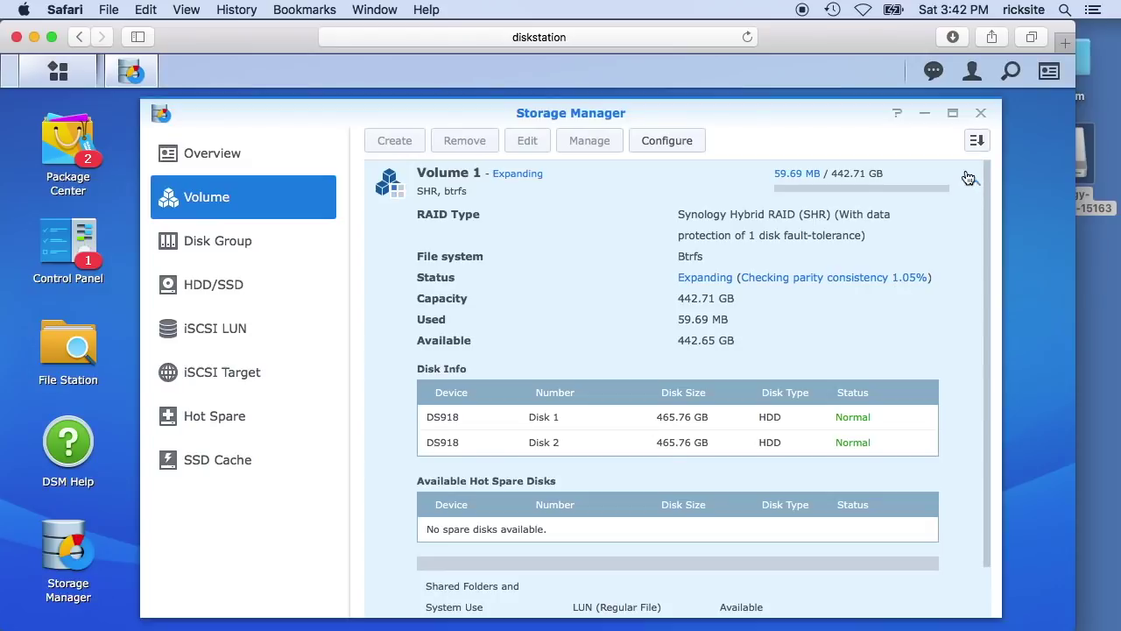
- Close Storage Manager once Volume 1 shows Expanding across Disks 1 and 2
left_click(982, 117)
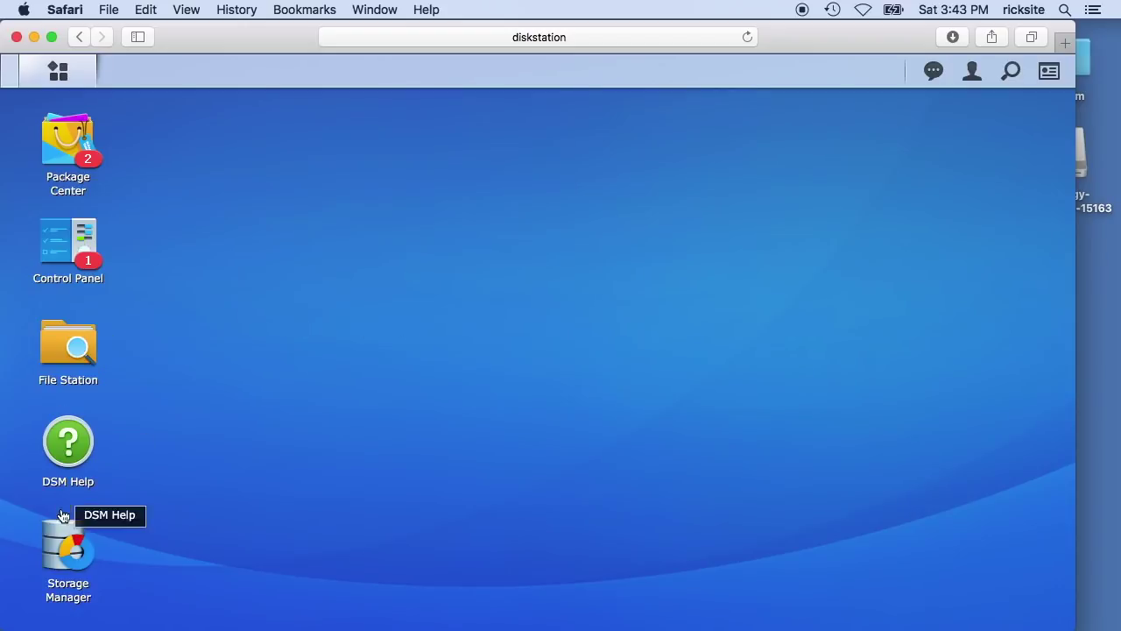
- Open the DSM Control Panel, then bring up and close a Finder Recents window
left_click(83, 268)
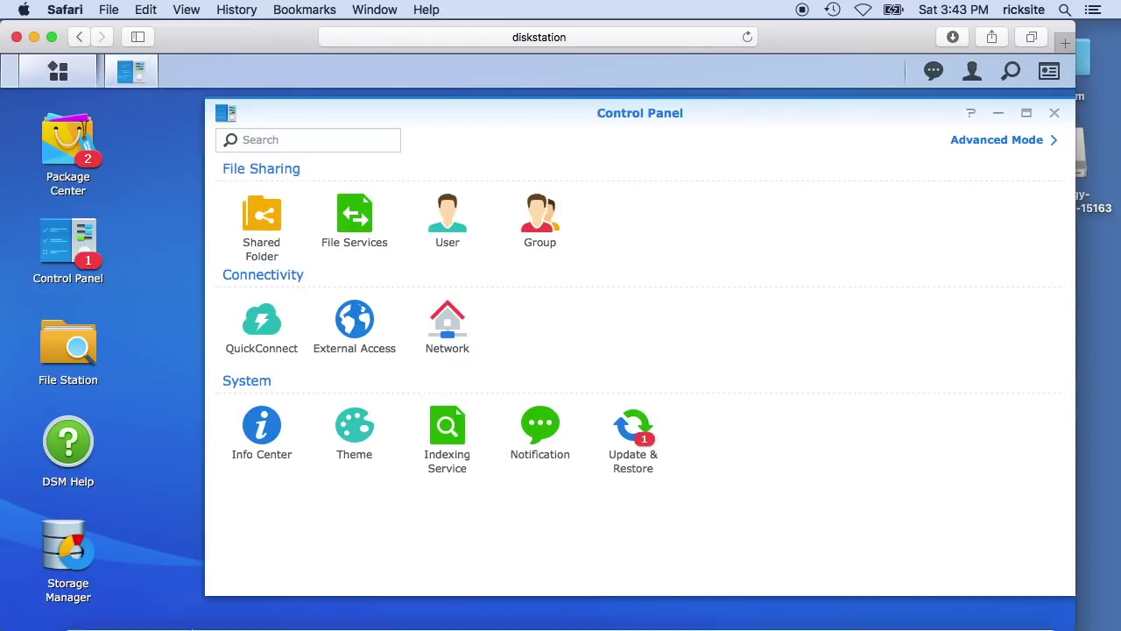
left_click(105, 591)
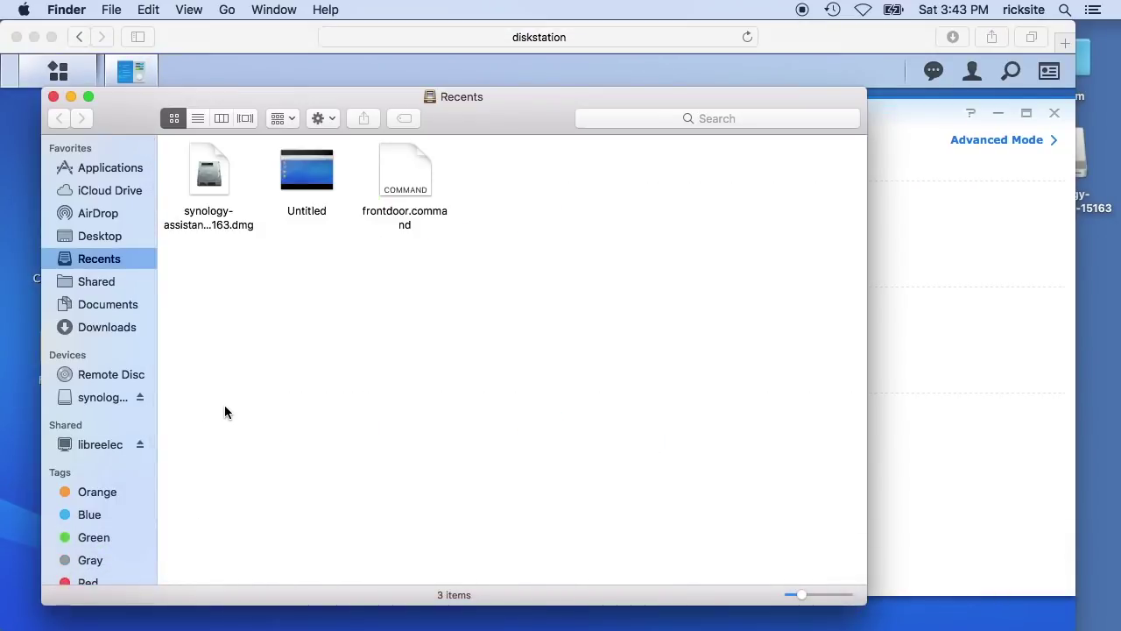
scroll(104, 429, "down", 3)
scroll(104, 430, "up", 3)
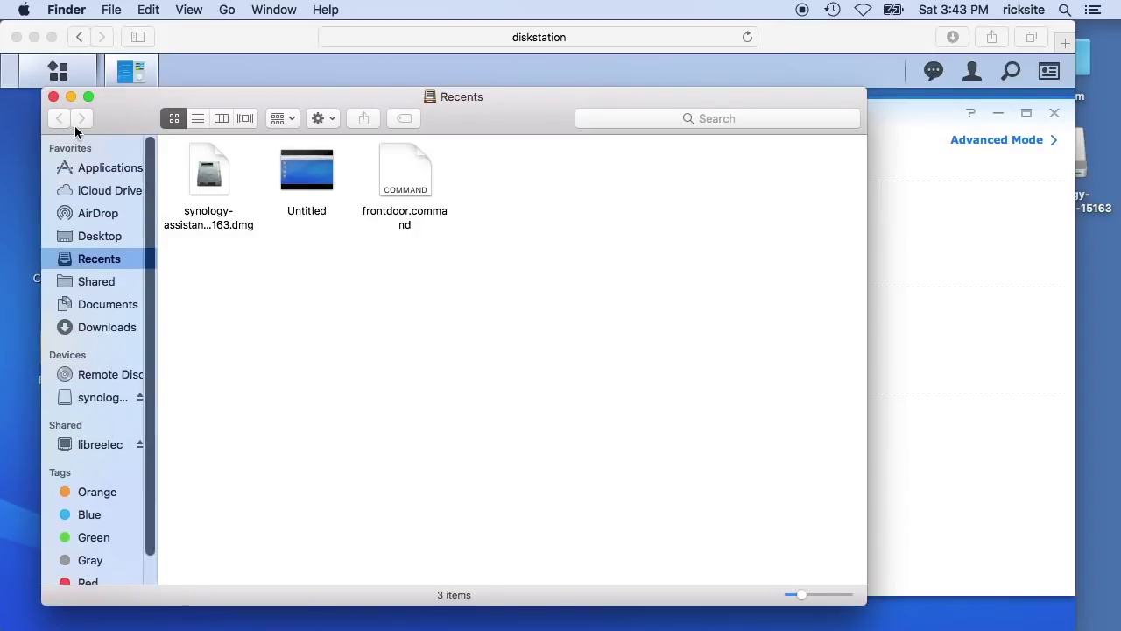
left_click(53, 97)
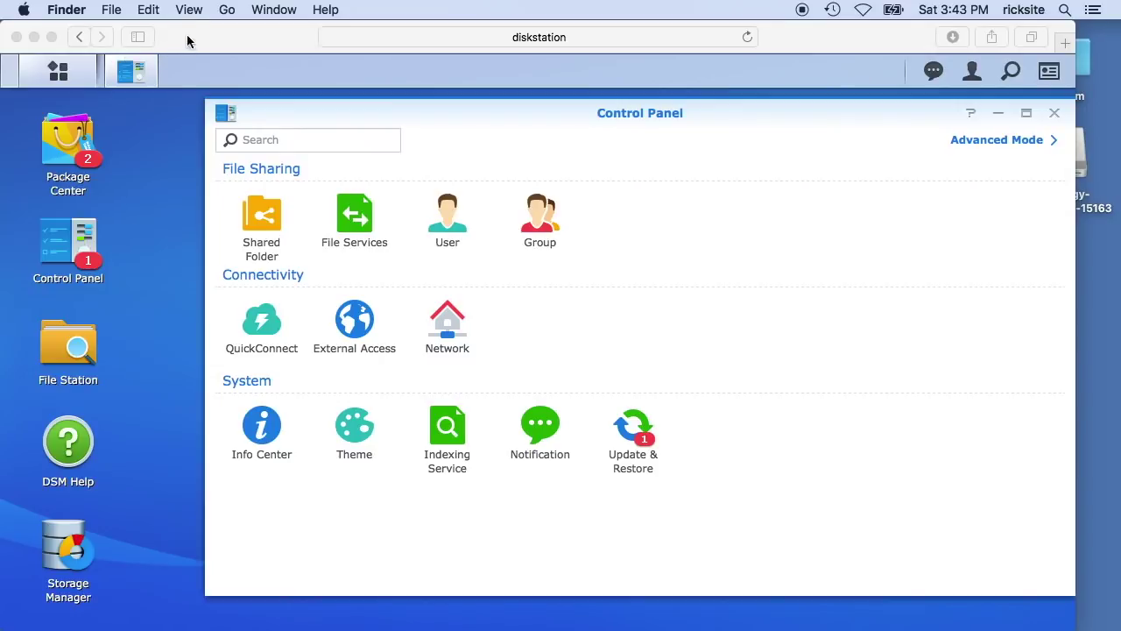
- Connect Finder to smb://ds918 via Connect to Server, opening DS_Share
left_click(231, 10)
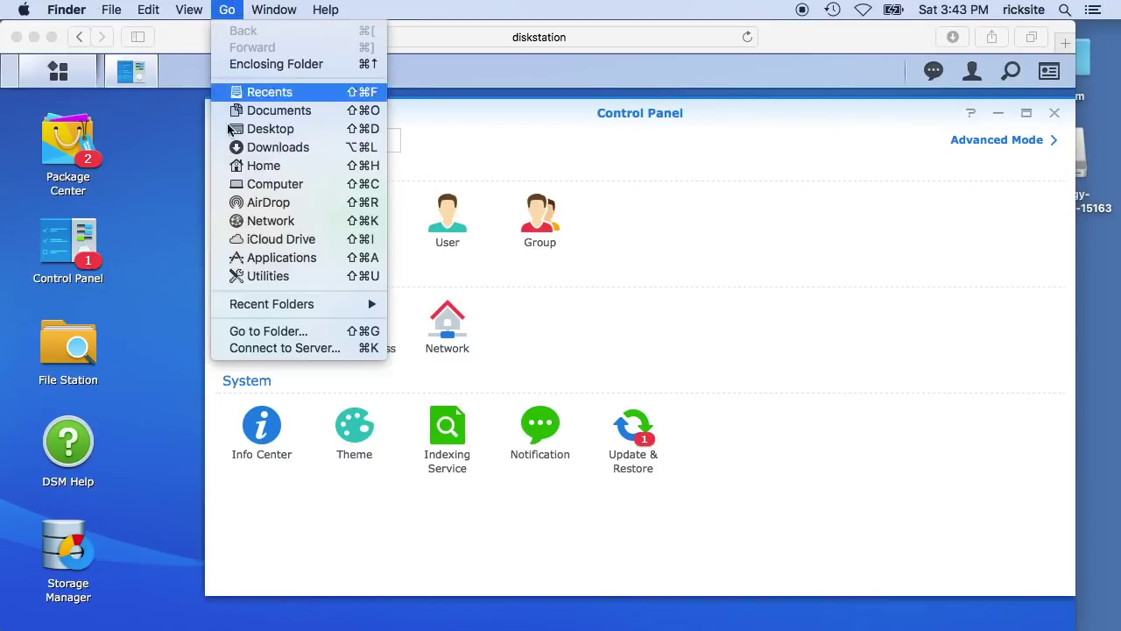
left_click(281, 348)
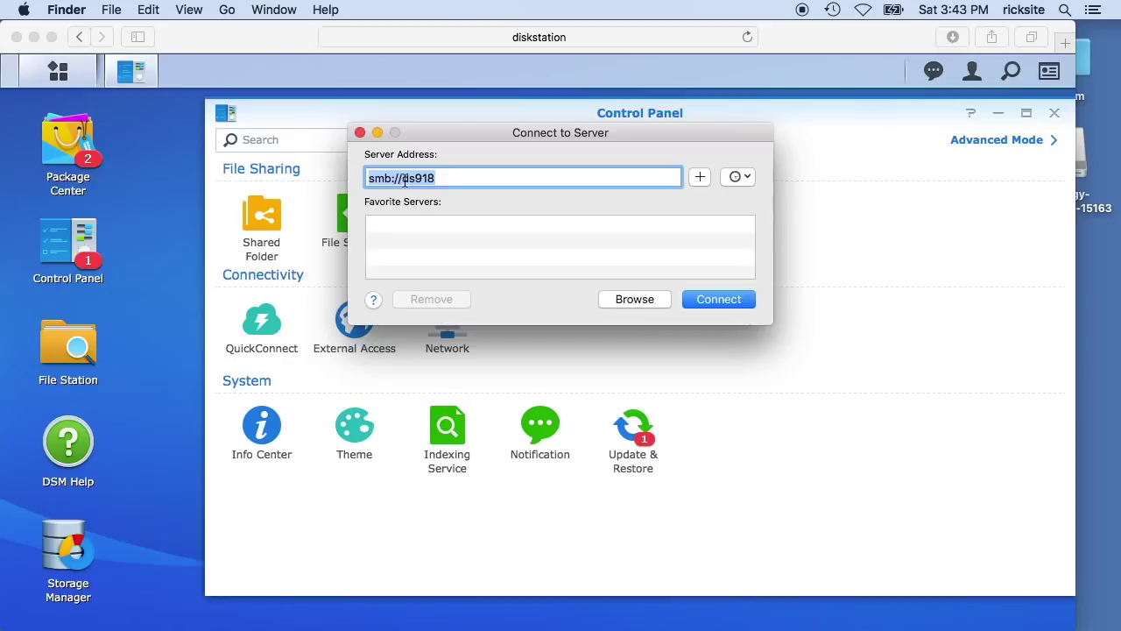
left_click(708, 301)
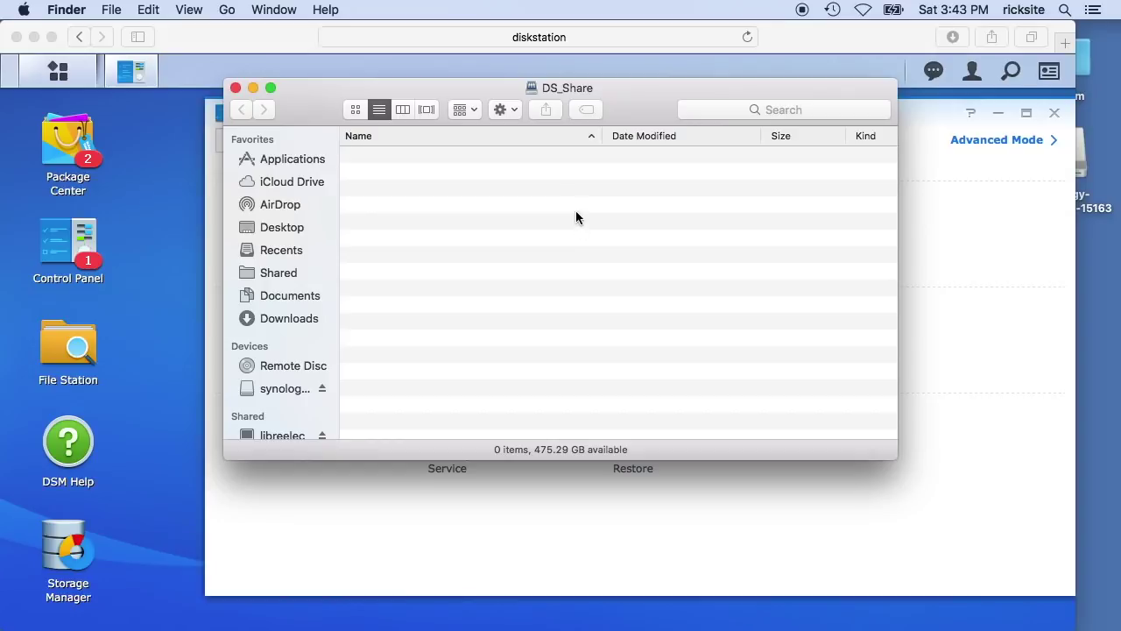
- Open the synology-assistant disk image and copy SynologyAssistant into DS_Share
left_click(1080, 143)
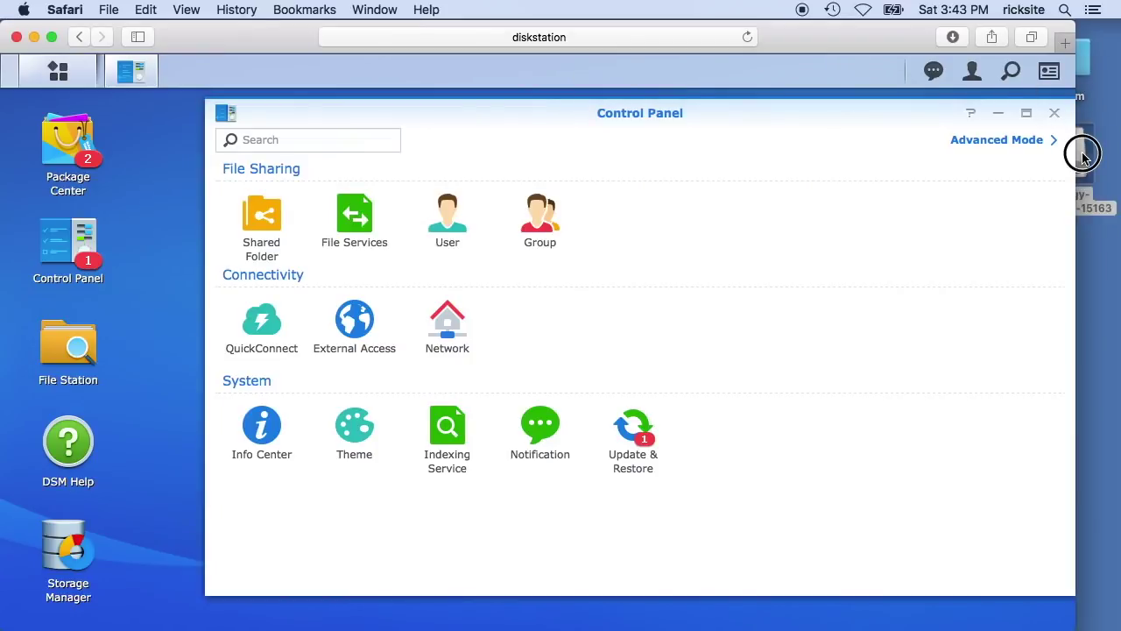
double_click(1081, 147)
left_click(33, 37)
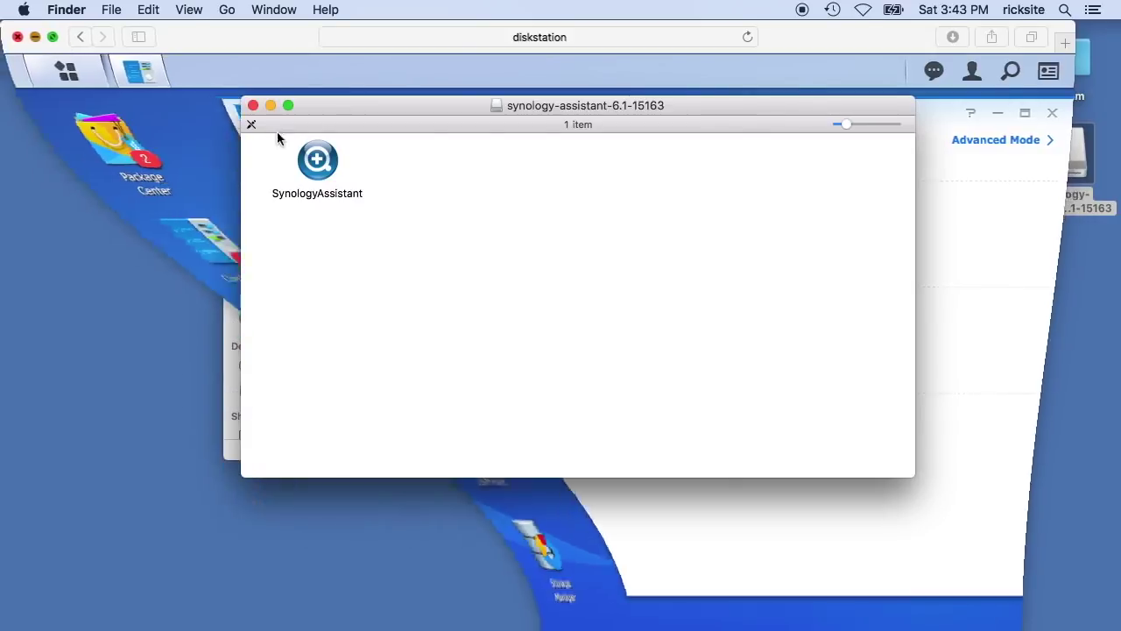
left_click_drag(339, 109, 636, 340)
left_click_drag(630, 388, 567, 193)
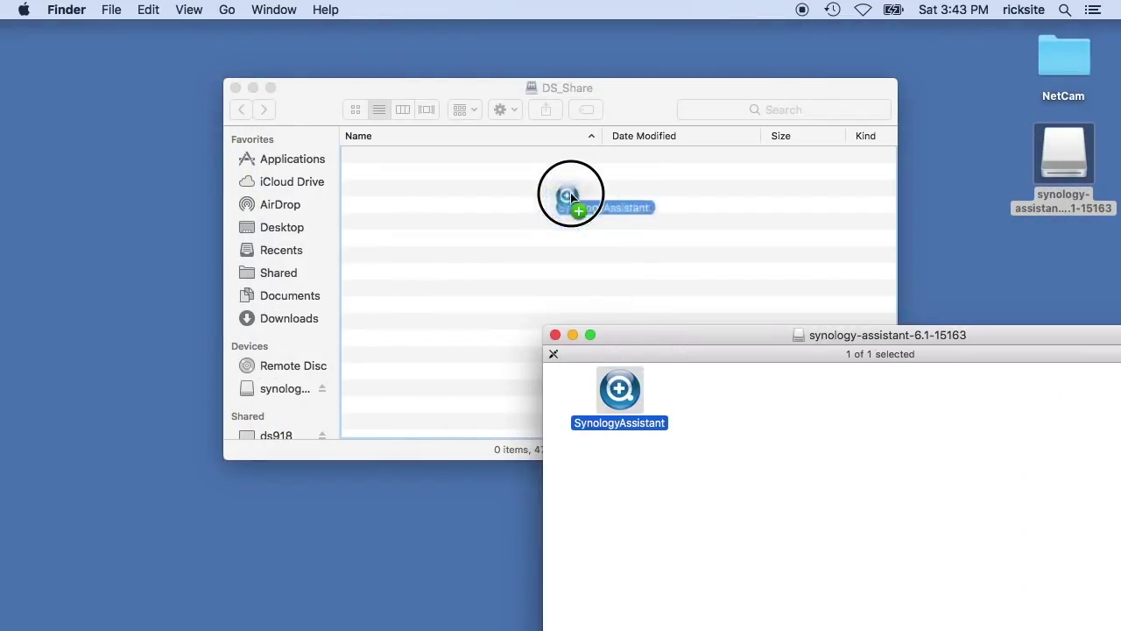
left_click(554, 335)
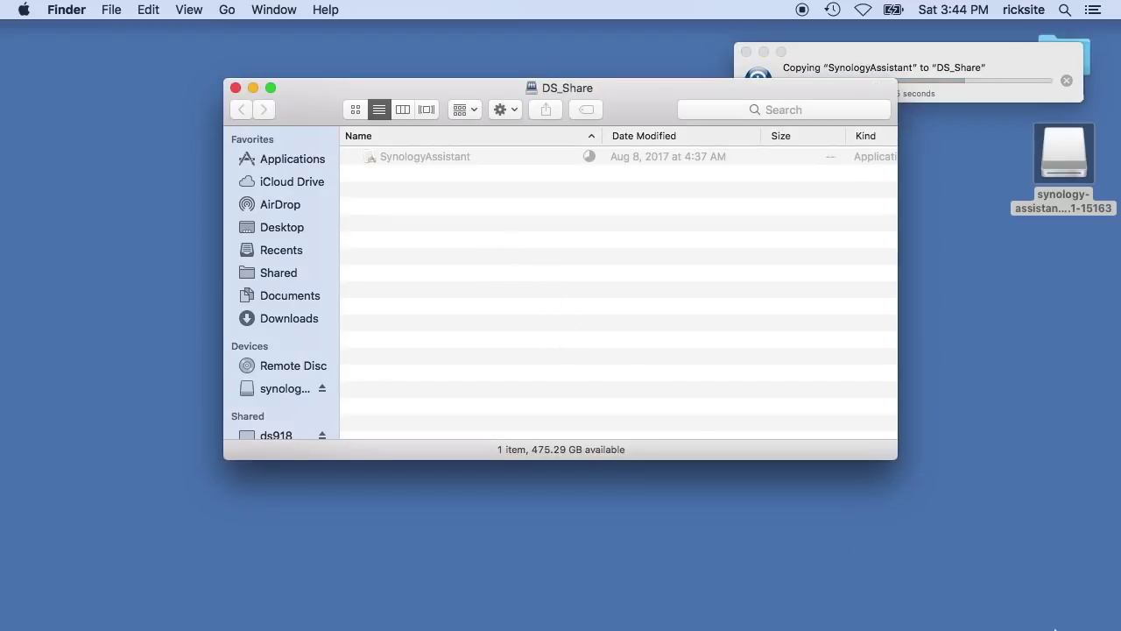
- Switch back to Safari and restore the DiskStation window
key("super+Tab")
key("super+Tab")
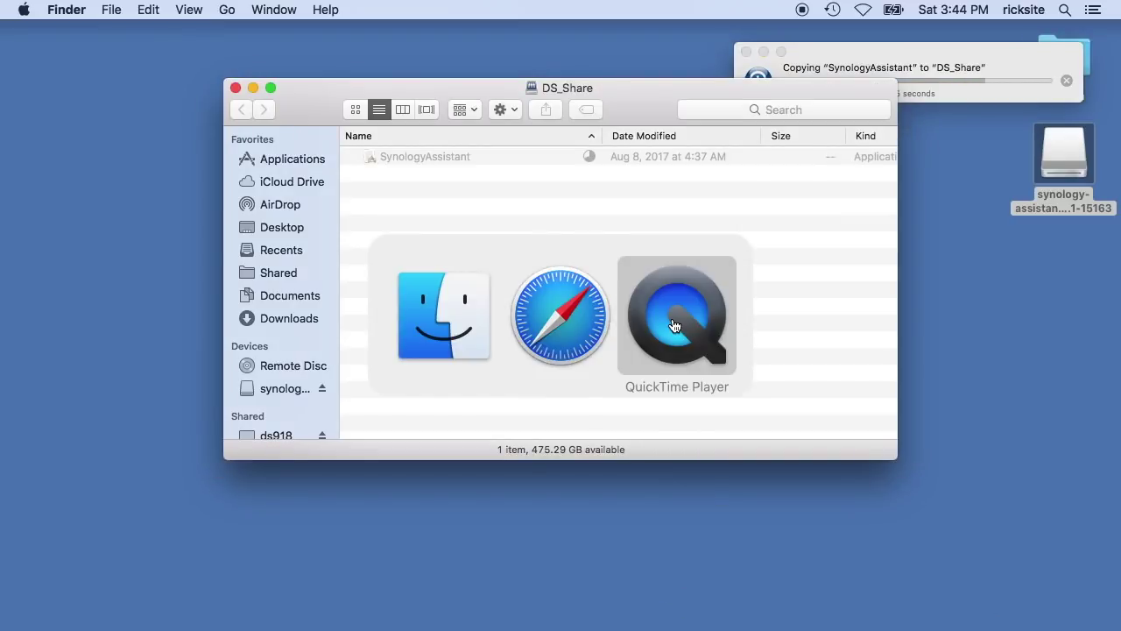
key("super+shift+Tab")
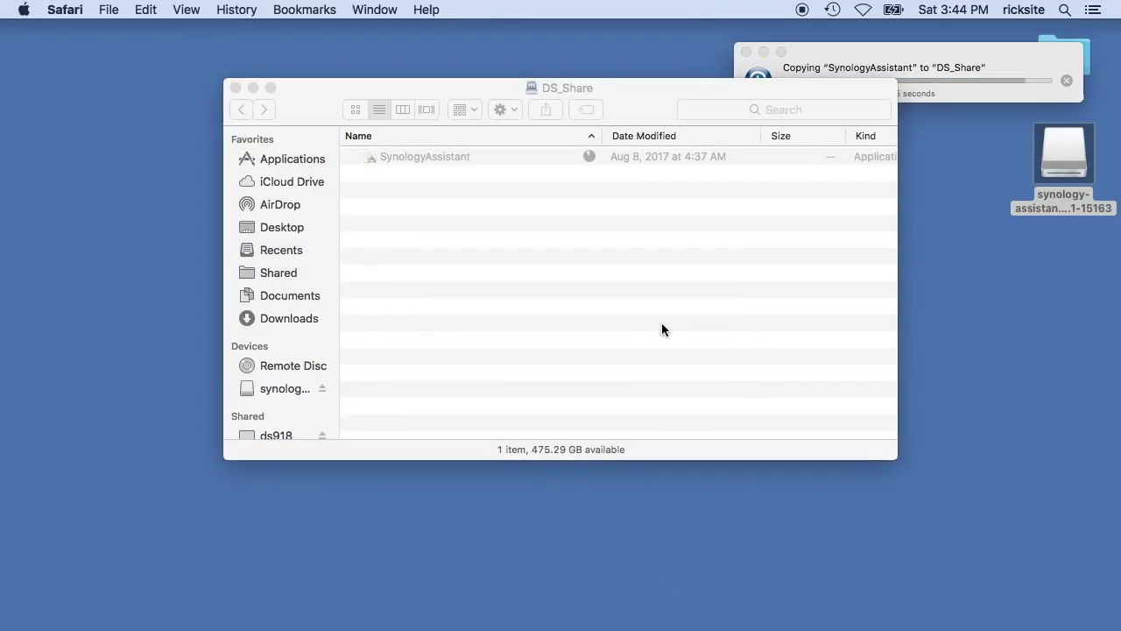
mouse_move(954, 620)
left_click(954, 589)
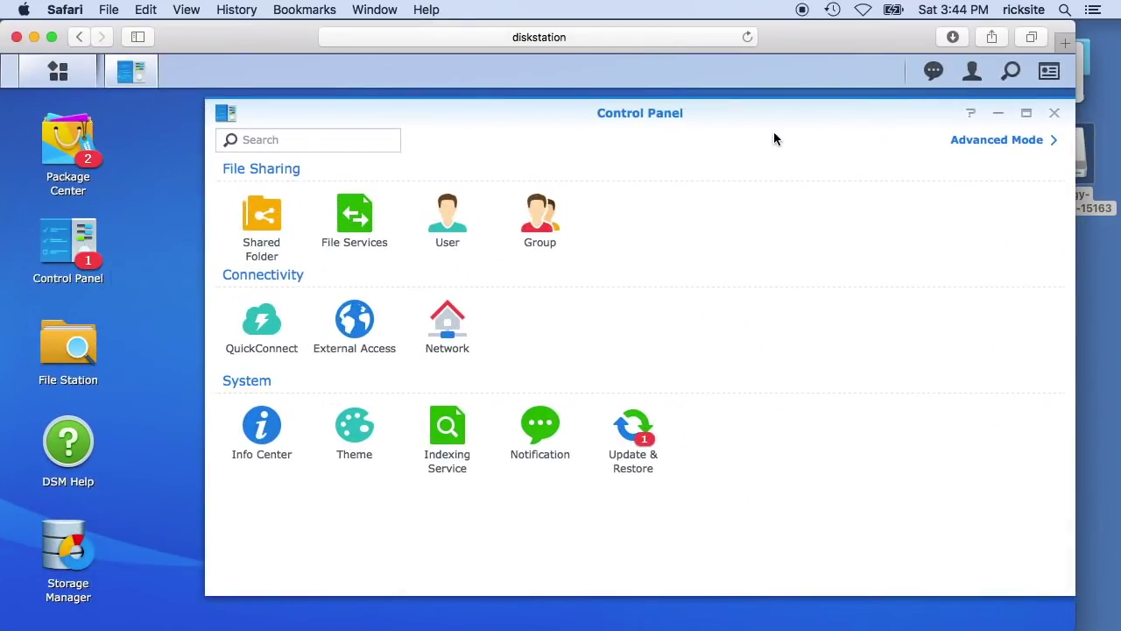
- In File Station, expand DS_Share and SynologyAssistant.app in the folder tree to reveal its Contents folder
left_click(1055, 113)
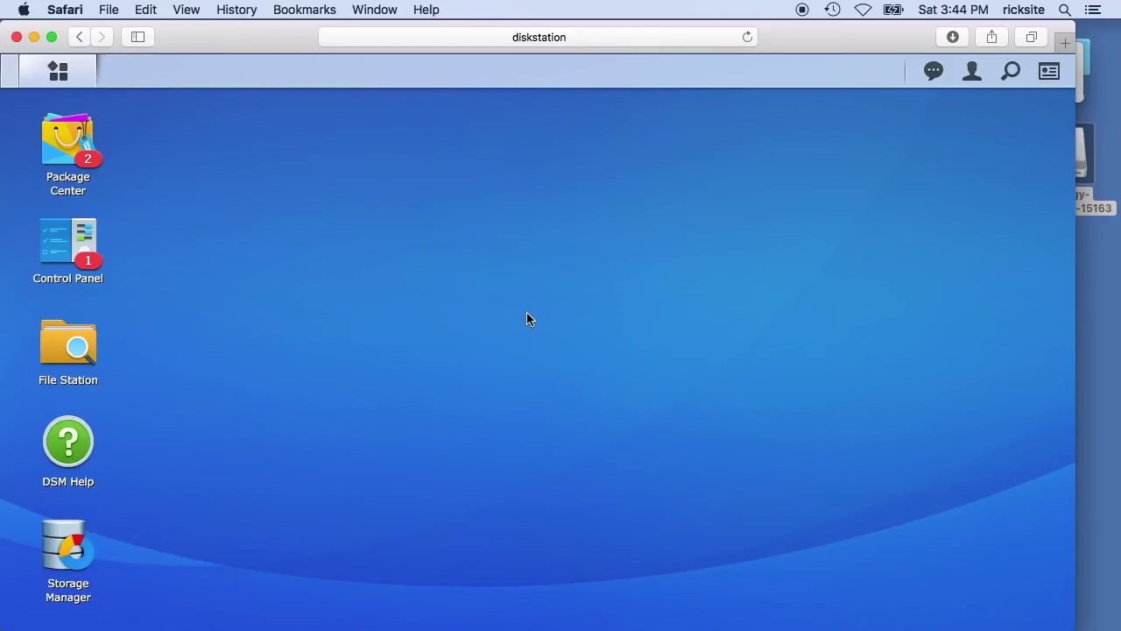
left_click(67, 350)
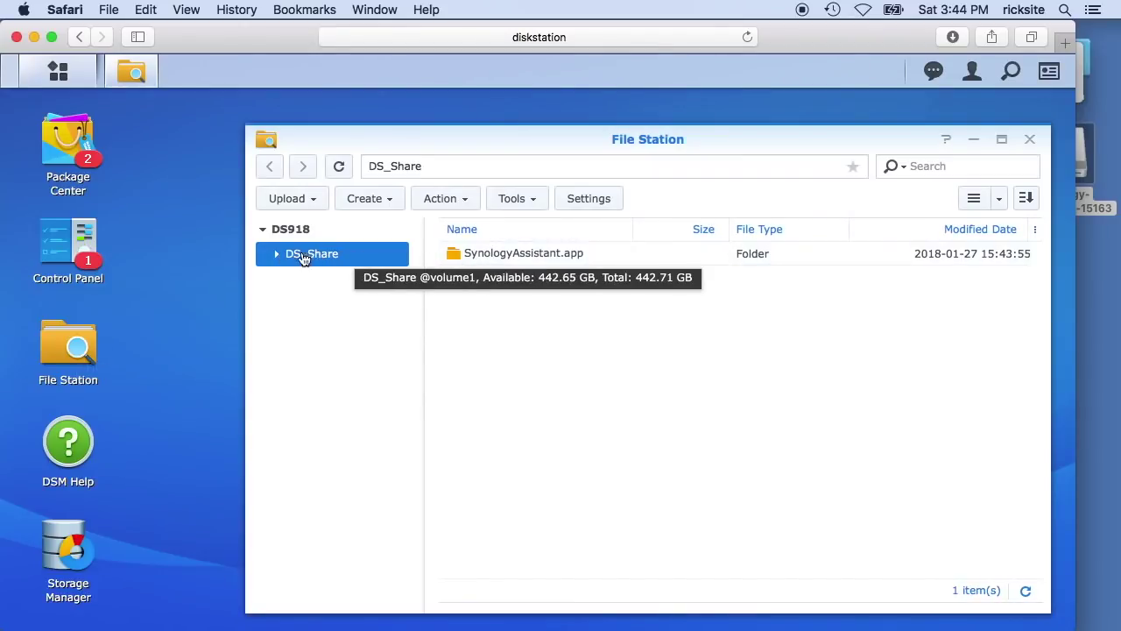
left_click(277, 256)
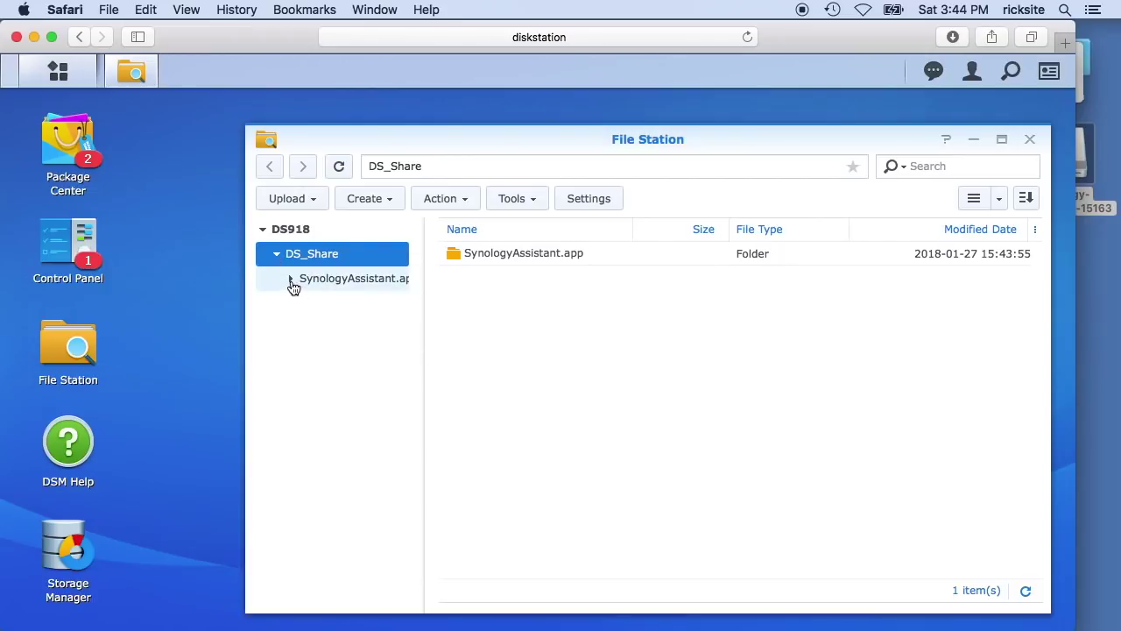
left_click(290, 278)
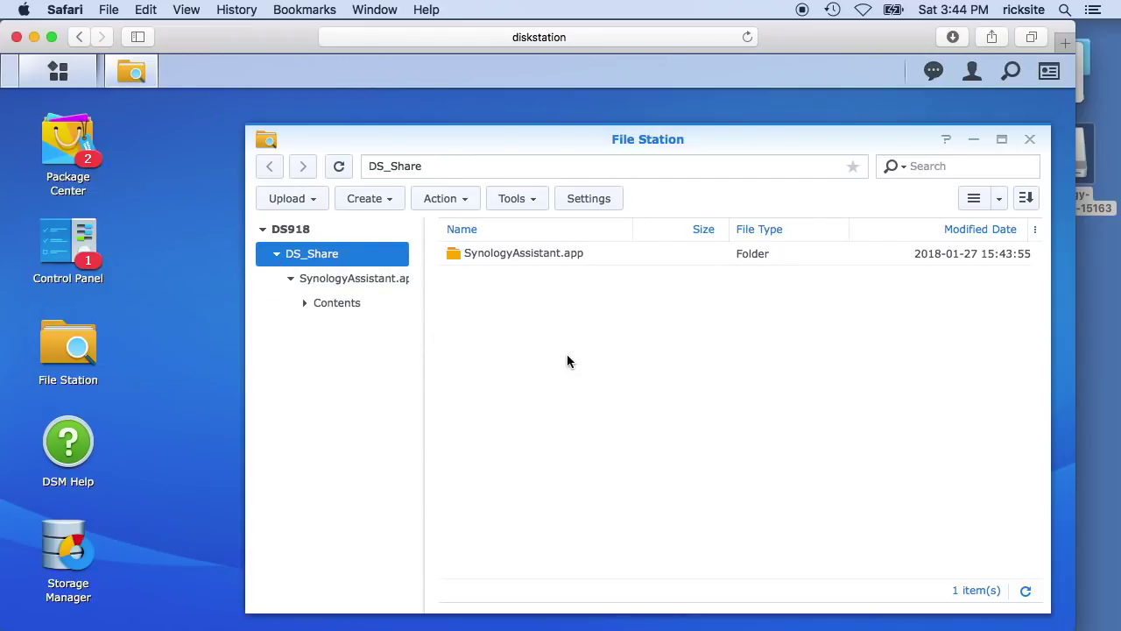